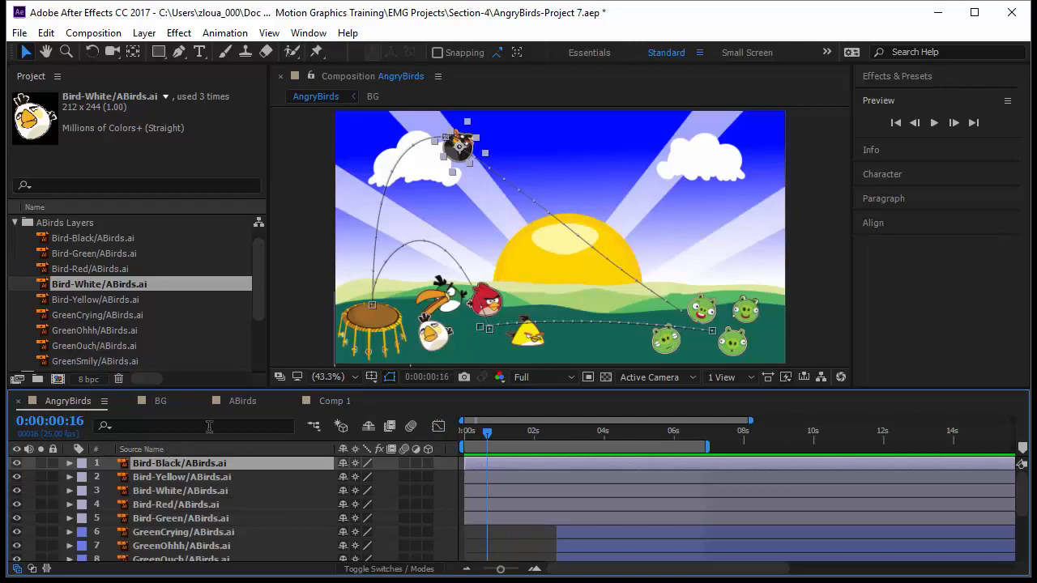
# - Solo the Bird-Black layer and preview its motion over a work area ending at about 4 seconds
pyautogui.moveTo(474, 440); pyautogui.dragTo(542, 455)
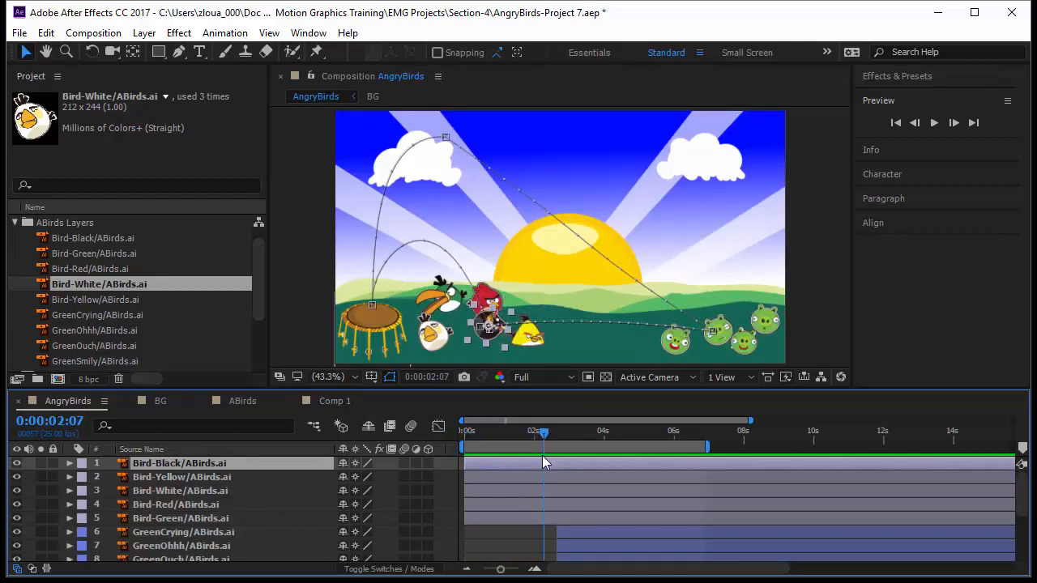
pyautogui.click(38, 463)
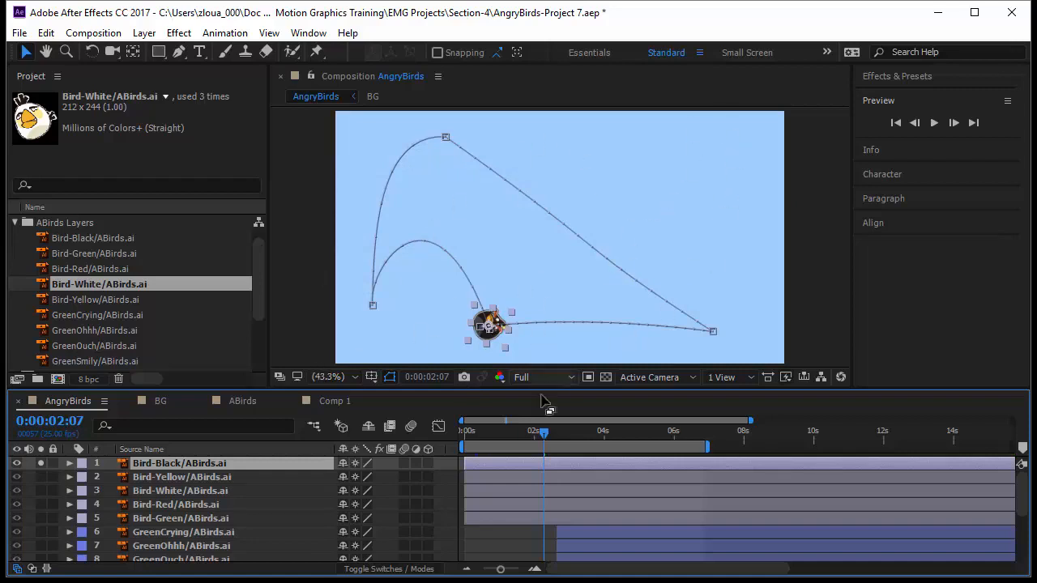
pyautogui.press('Home')
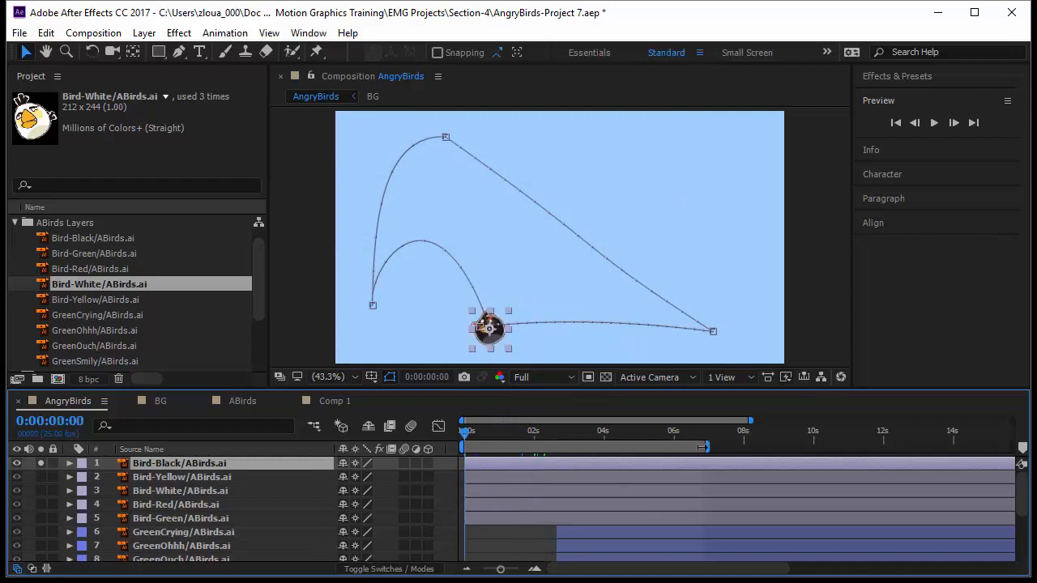
pyautogui.moveTo(703, 447); pyautogui.dragTo(615, 448)
pyautogui.press('space')
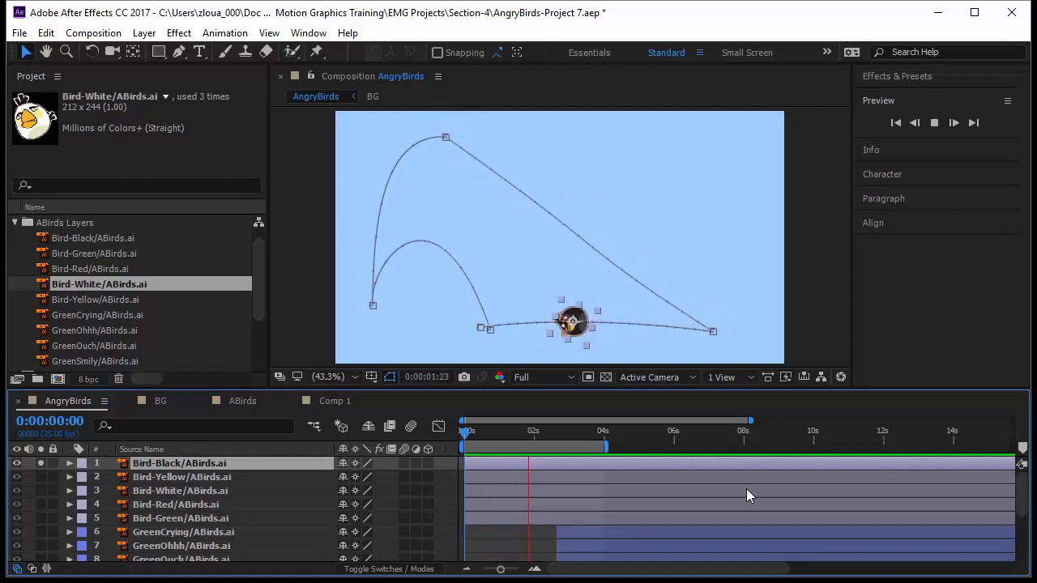
pyautogui.click(834, 333)
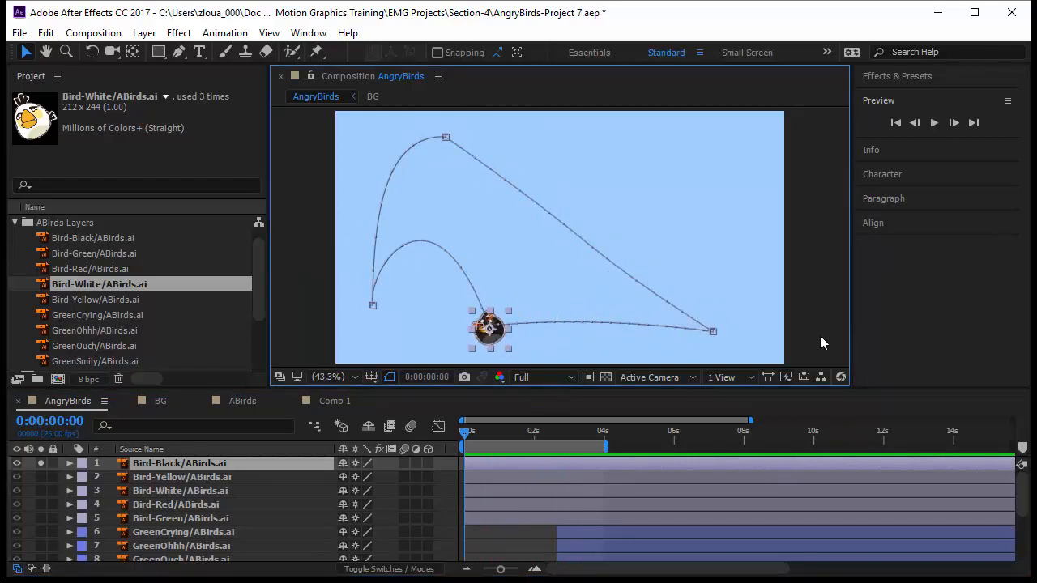
pyautogui.click(818, 336)
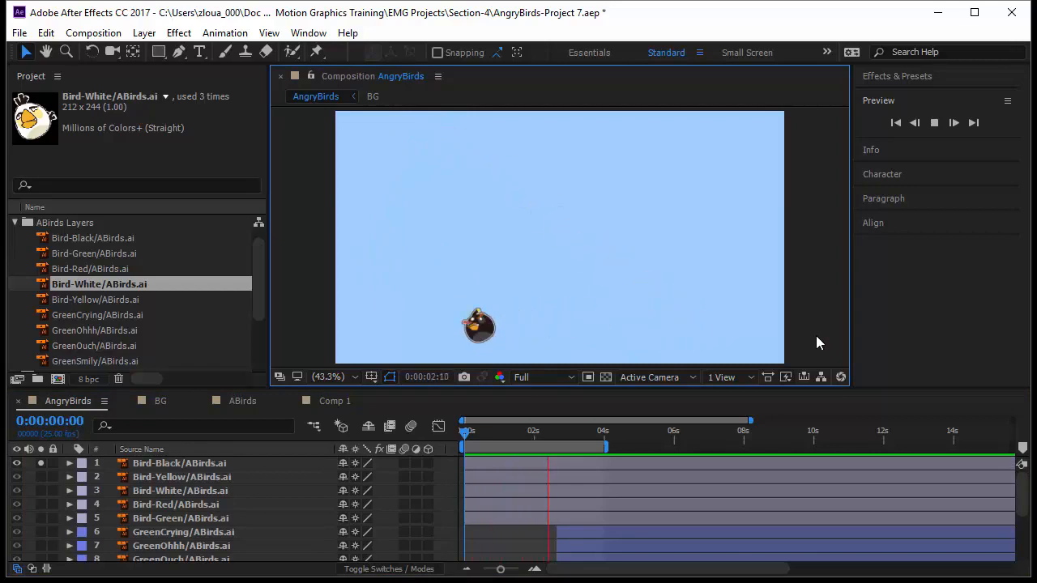
# - Reveal the Bird-Black layer's keyframed properties and apply Easy Ease In to its last Position keyframe
pyautogui.click(156, 463)
pyautogui.press('u')
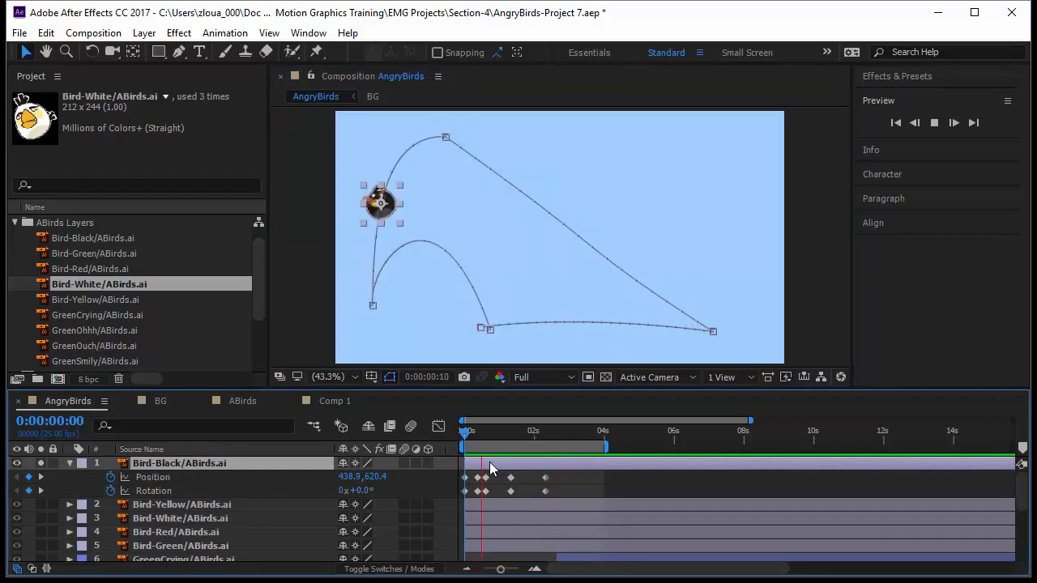
pyautogui.click(462, 436)
pyautogui.moveTo(461, 434); pyautogui.dragTo(462, 433)
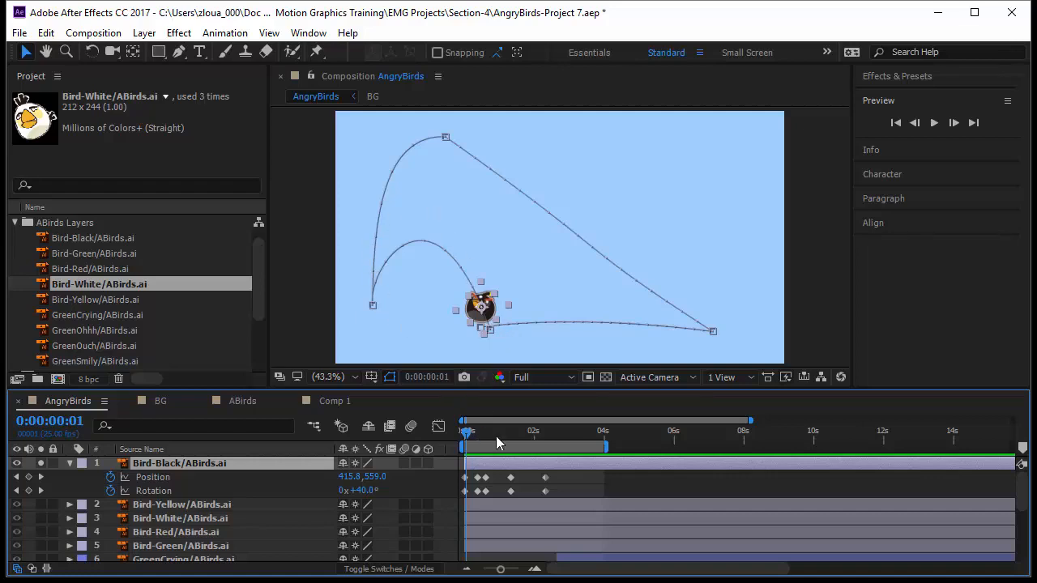
pyautogui.moveTo(467, 439); pyautogui.dragTo(541, 462)
pyautogui.click(545, 478)
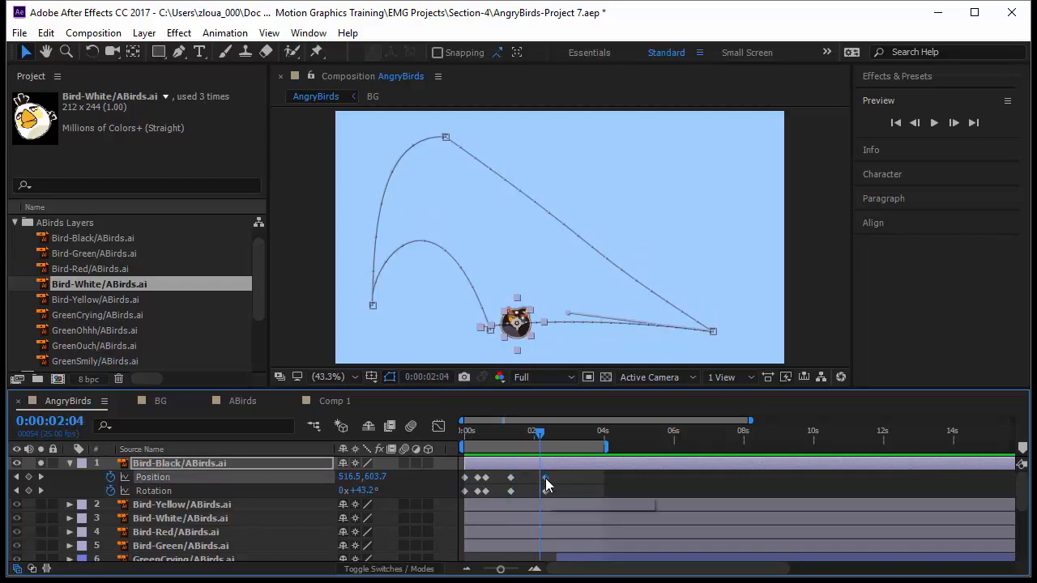
pyautogui.rightClick(545, 478)
pyautogui.moveTo(601, 469)
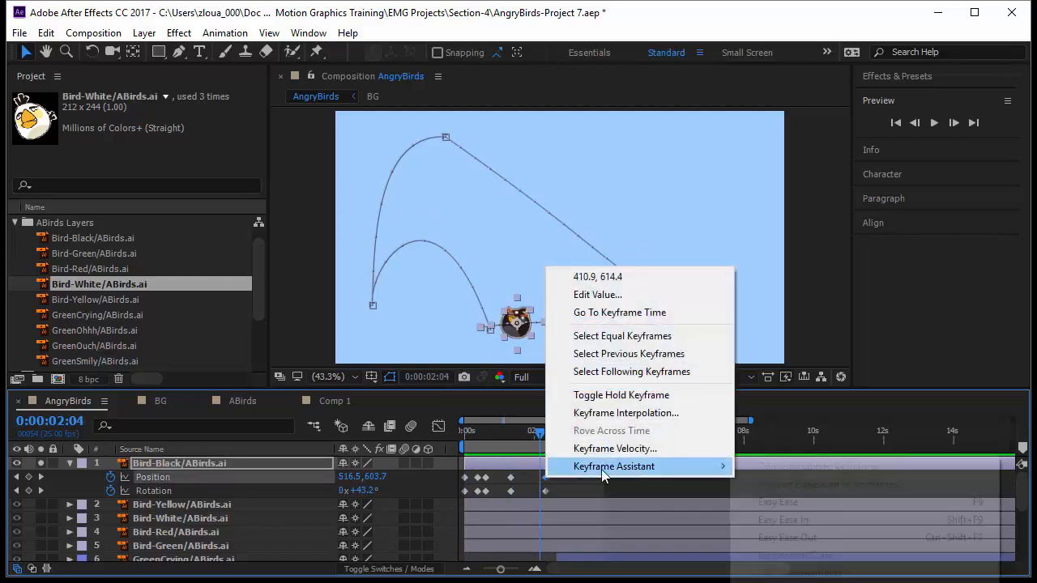
pyautogui.click(811, 519)
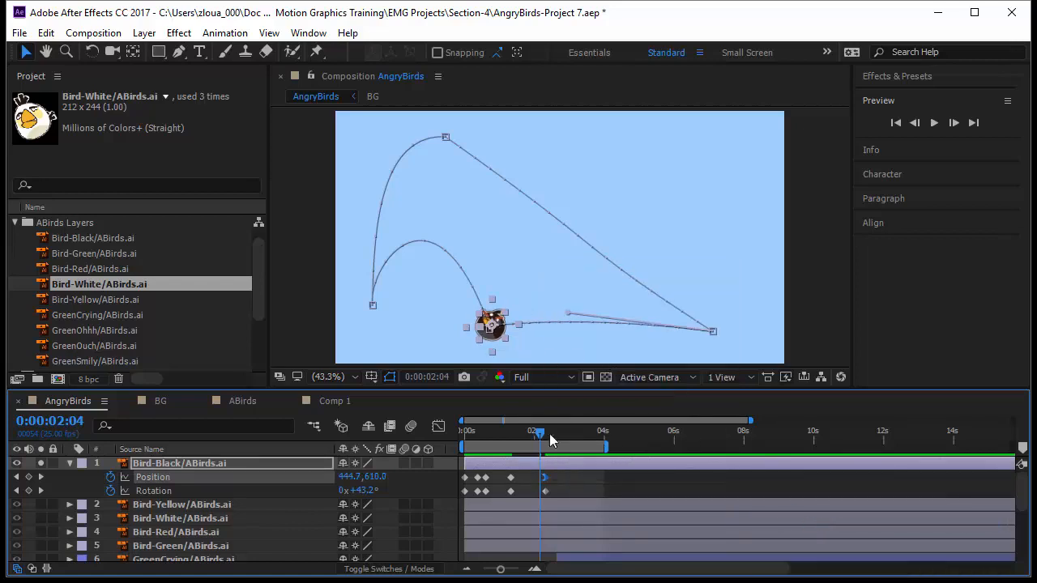
# - Preview the black bird's motion from the start and apply Easy Ease In to its last Rotation keyframe
pyautogui.press('Home')
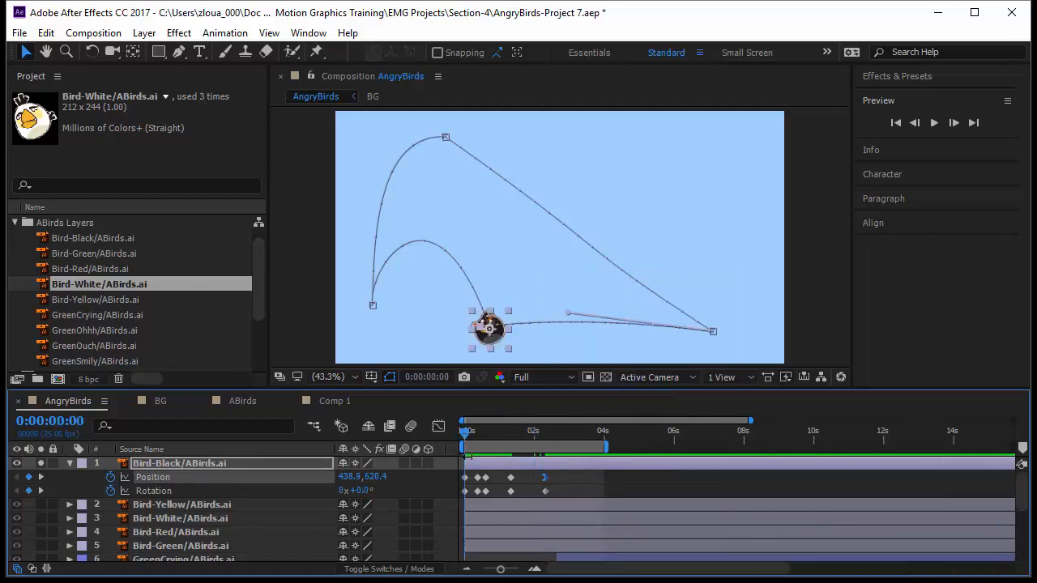
pyautogui.click(578, 486)
pyautogui.press('space')
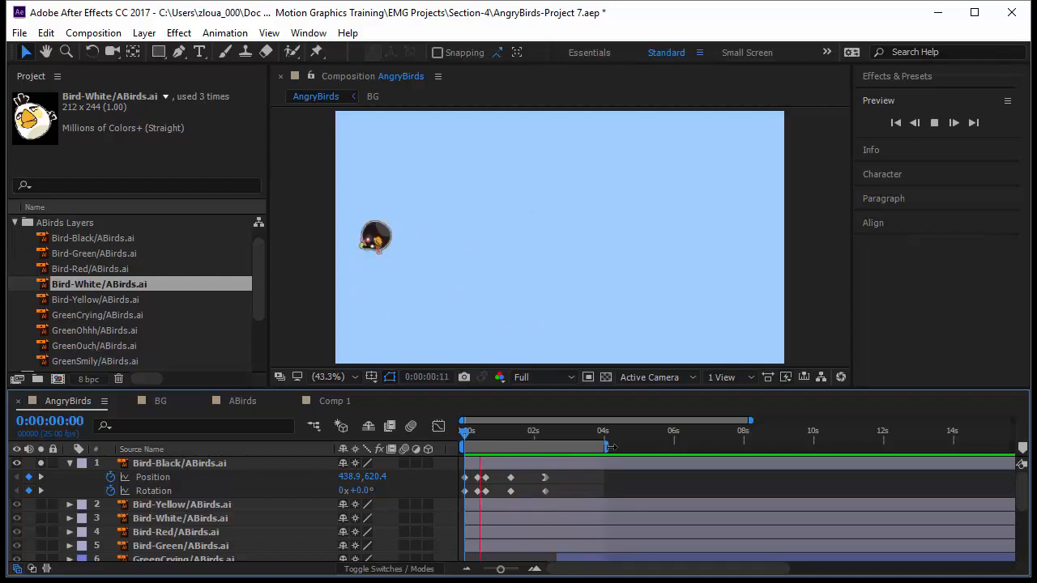
pyautogui.click(545, 491)
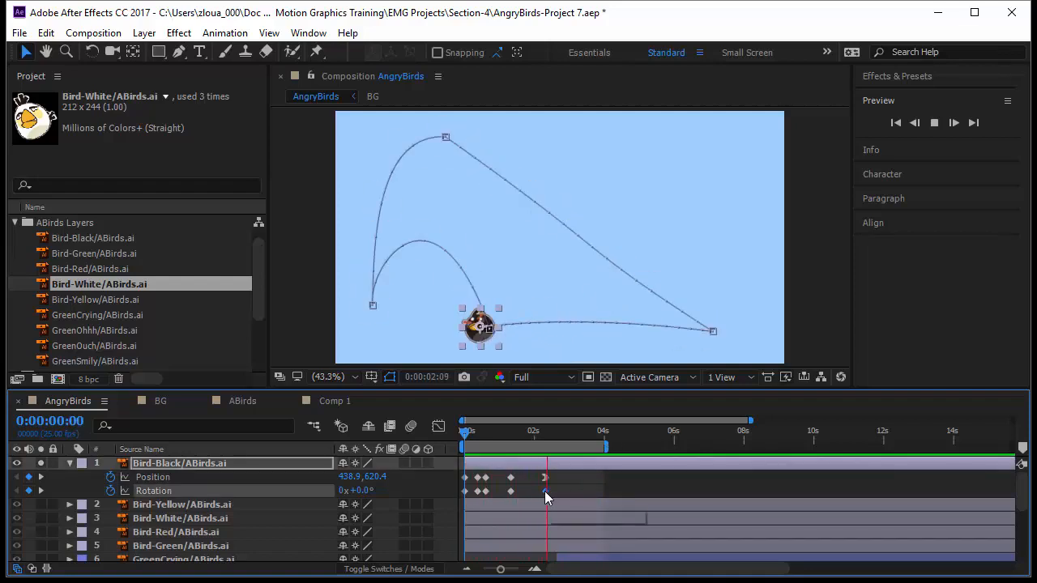
pyautogui.rightClick(545, 492)
pyautogui.moveTo(569, 486)
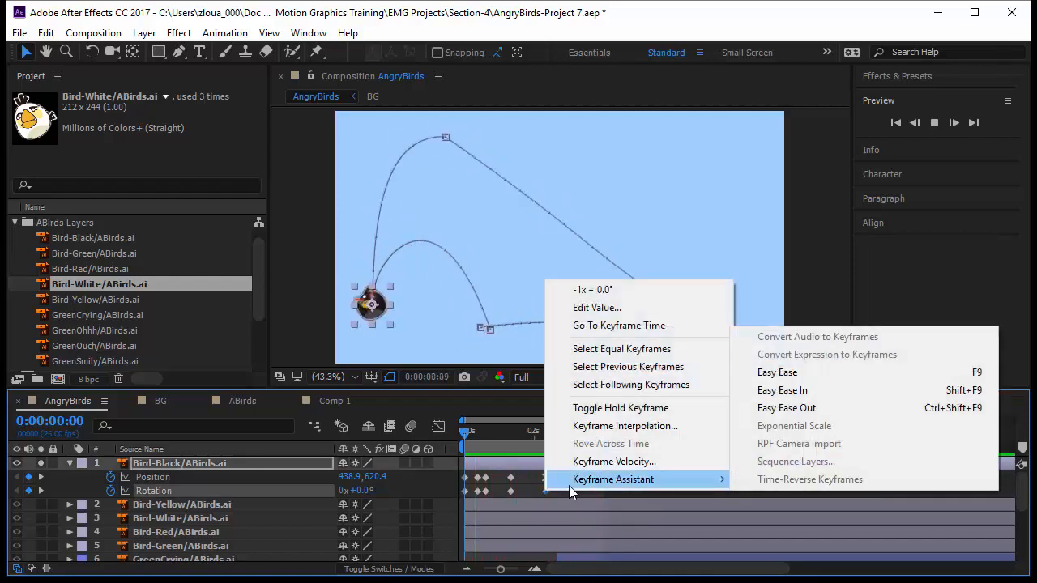
pyautogui.click(762, 392)
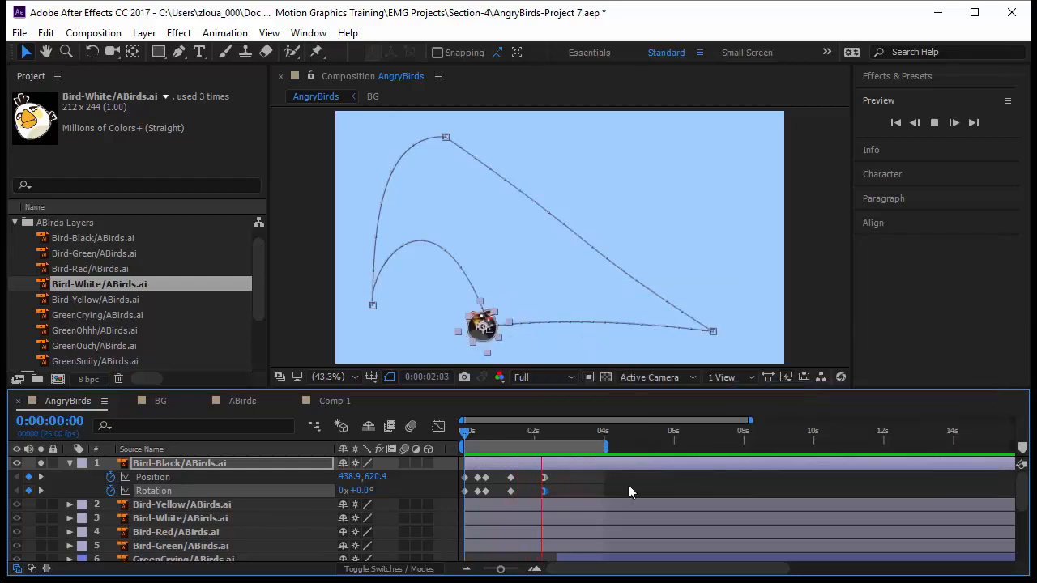
pyautogui.click(635, 489)
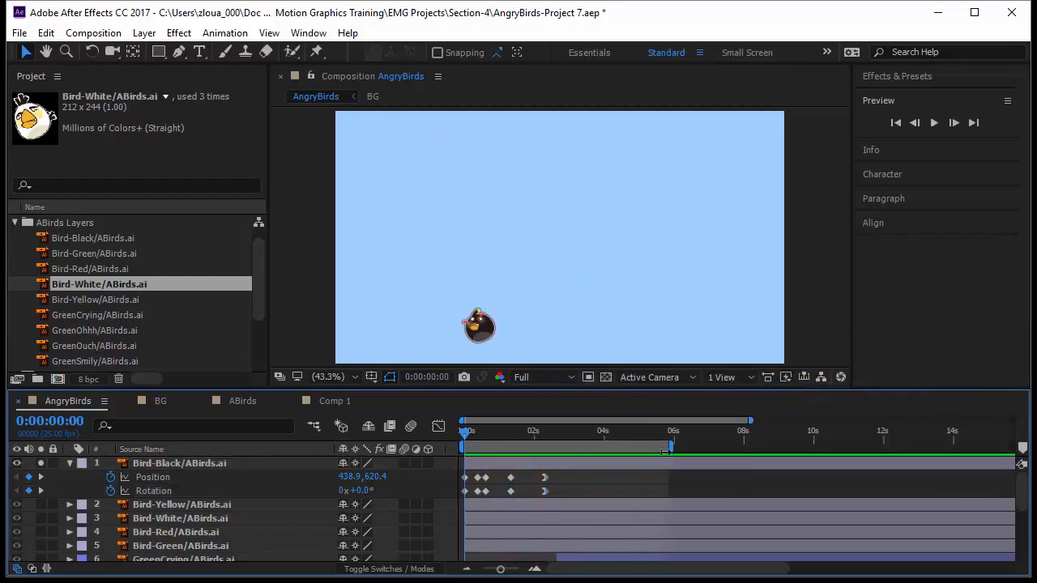
pyautogui.press('space')
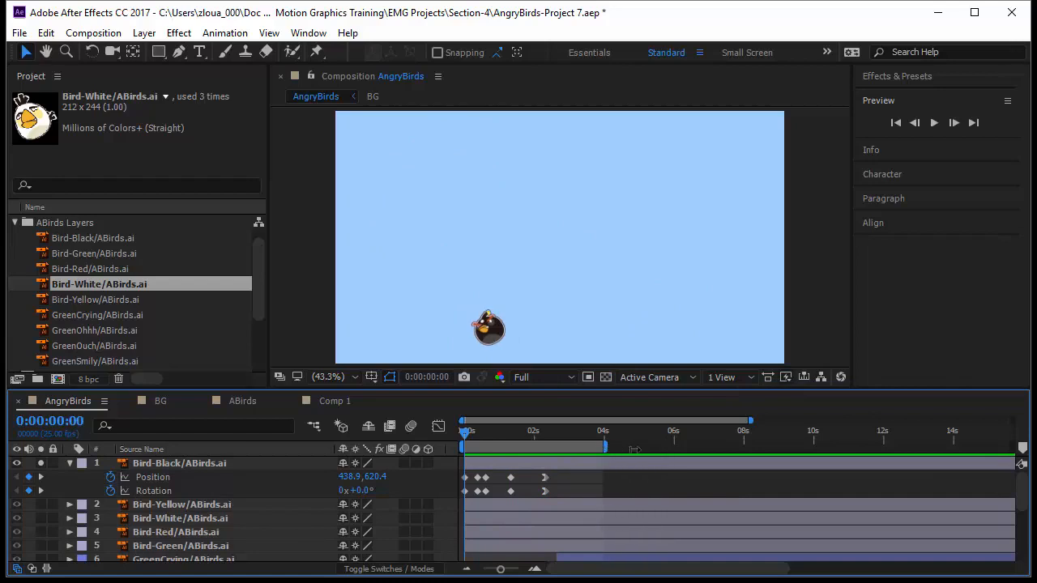
# - Move Bird-Black's last Position and Rotation keyframes to about 4 seconds and preview the motion over a work area extended to about 6 seconds
pyautogui.moveTo(635, 449); pyautogui.dragTo(679, 447)
pyautogui.moveTo(571, 473); pyautogui.dragTo(538, 497)
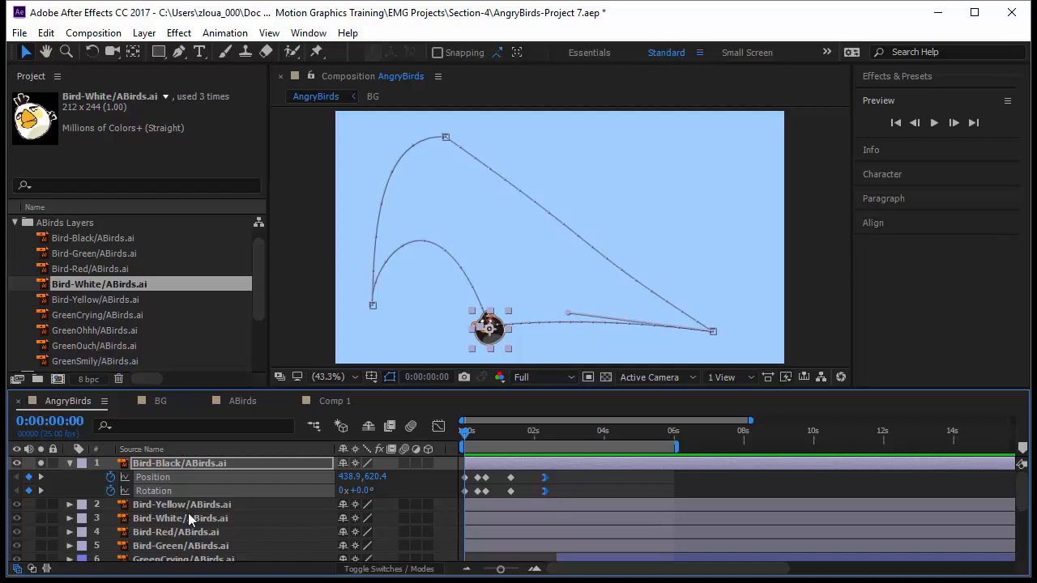
pyautogui.moveTo(544, 495); pyautogui.dragTo(604, 496)
pyautogui.click(628, 488)
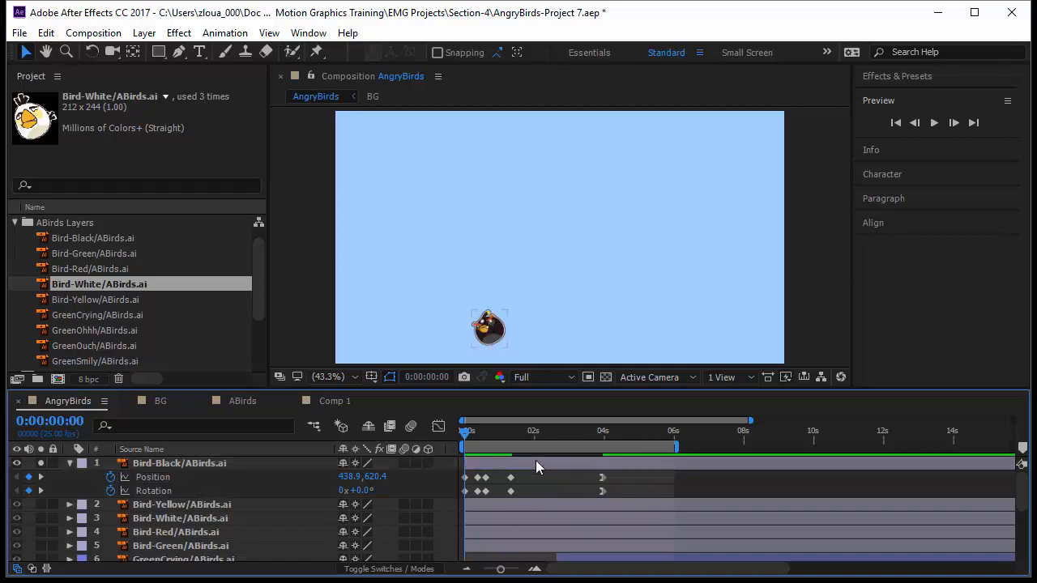
pyautogui.click(934, 123)
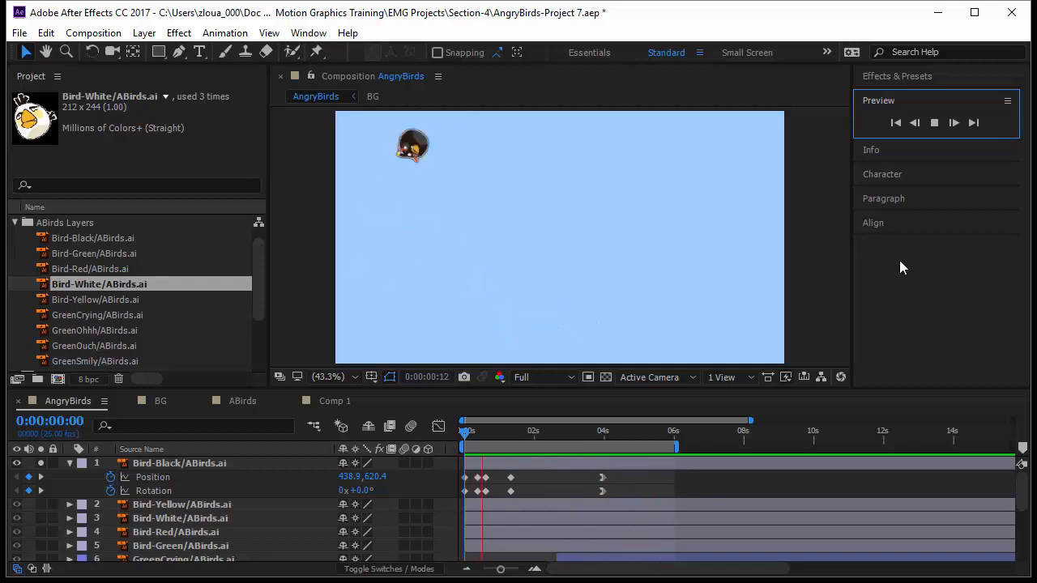
pyautogui.click(464, 436)
# - Solo the Bird-Yellow layer, showing its Position keyframes, and preview both birds over a work area starting just after 2 seconds
pyautogui.click(41, 504)
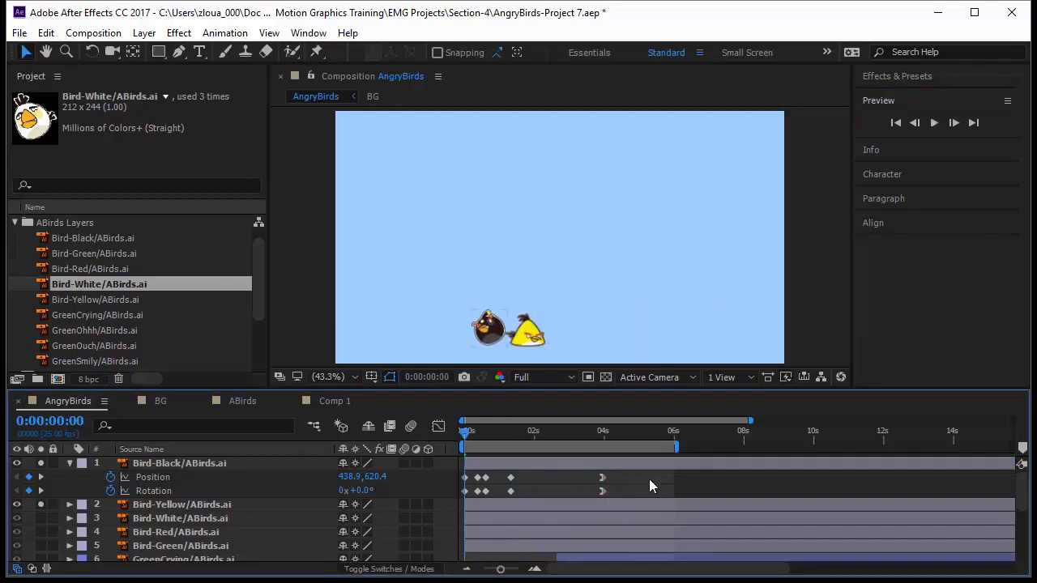
pyautogui.click(225, 508)
pyautogui.press('p')
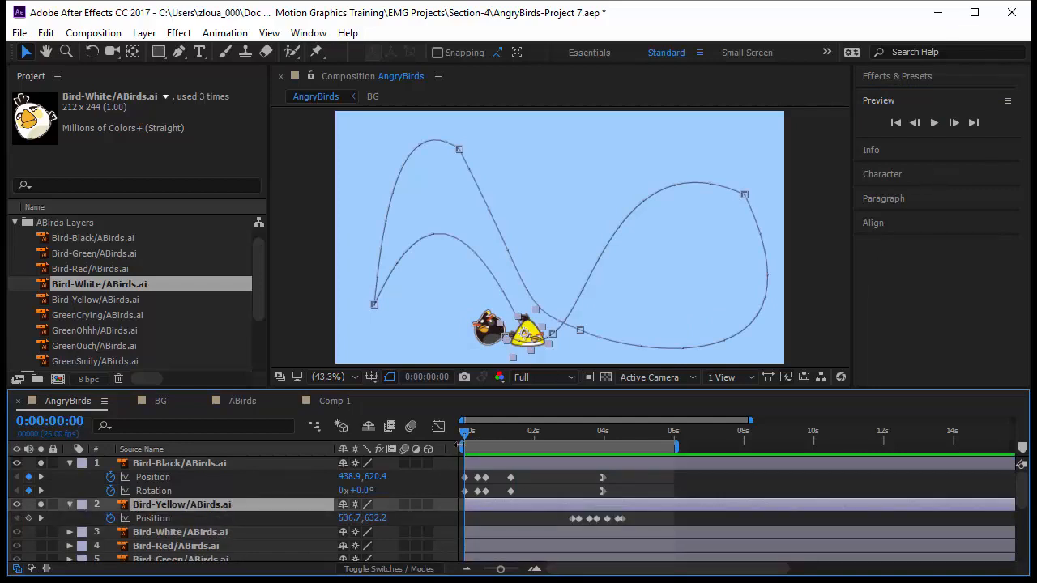
pyautogui.moveTo(504, 450); pyautogui.dragTo(549, 461)
pyautogui.moveTo(464, 435); pyautogui.dragTo(553, 438)
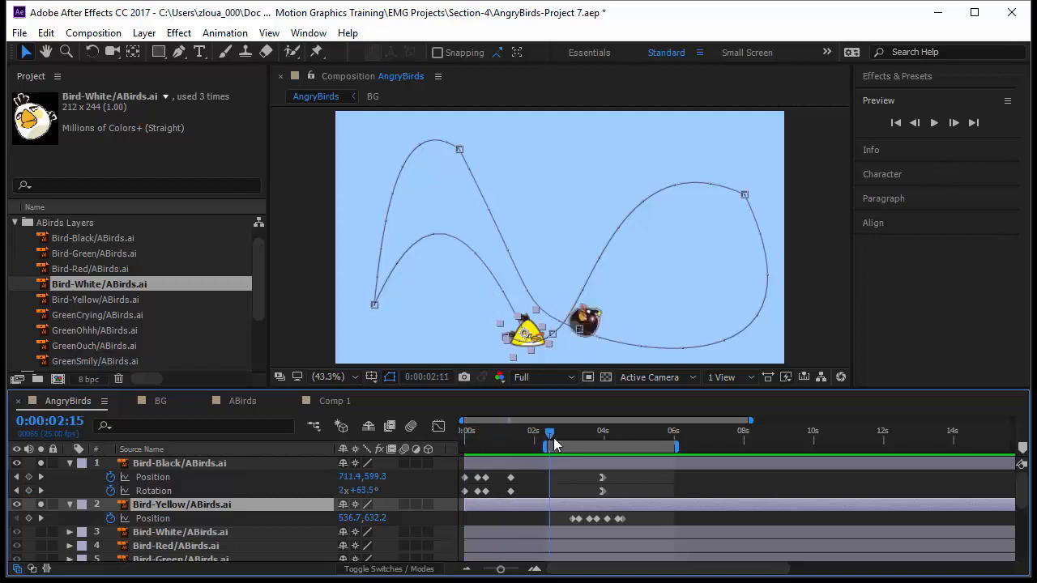
pyautogui.click(934, 122)
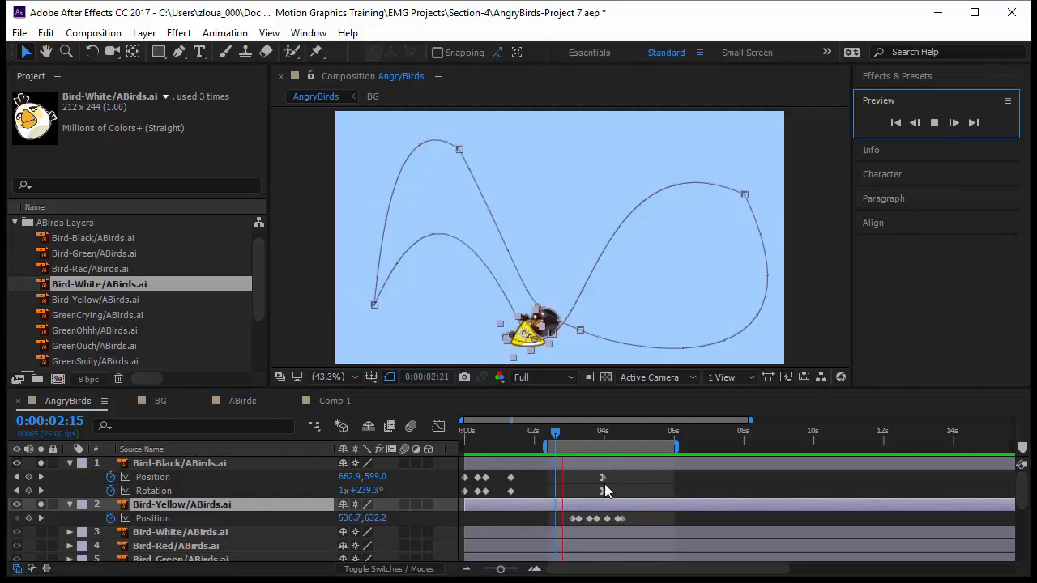
pyautogui.press('space')
# - Delete Bird-Yellow's last Position keyframe and move the preceding one to about 5.5 seconds
pyautogui.click(615, 457)
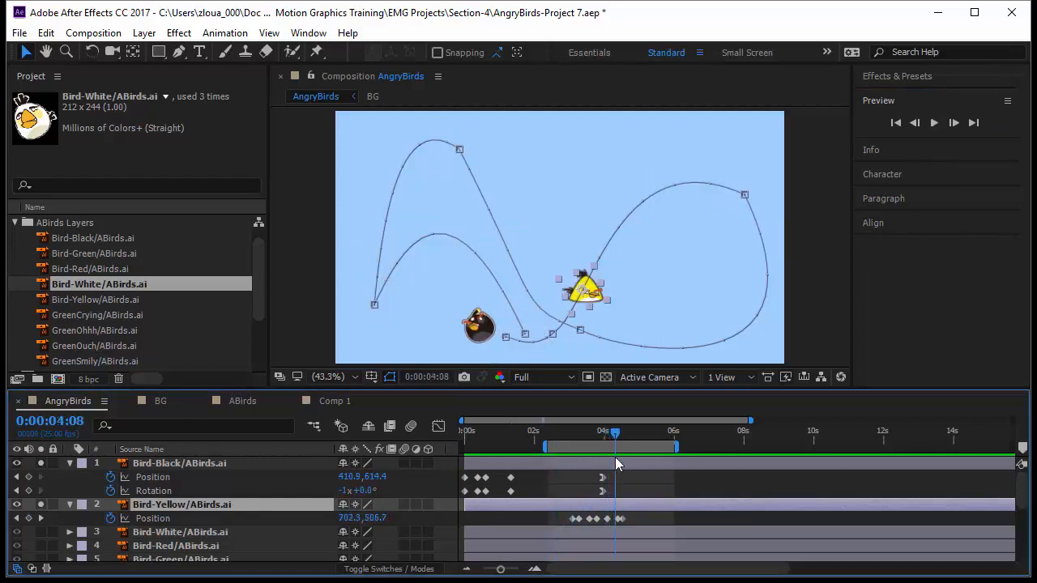
pyautogui.click(622, 518)
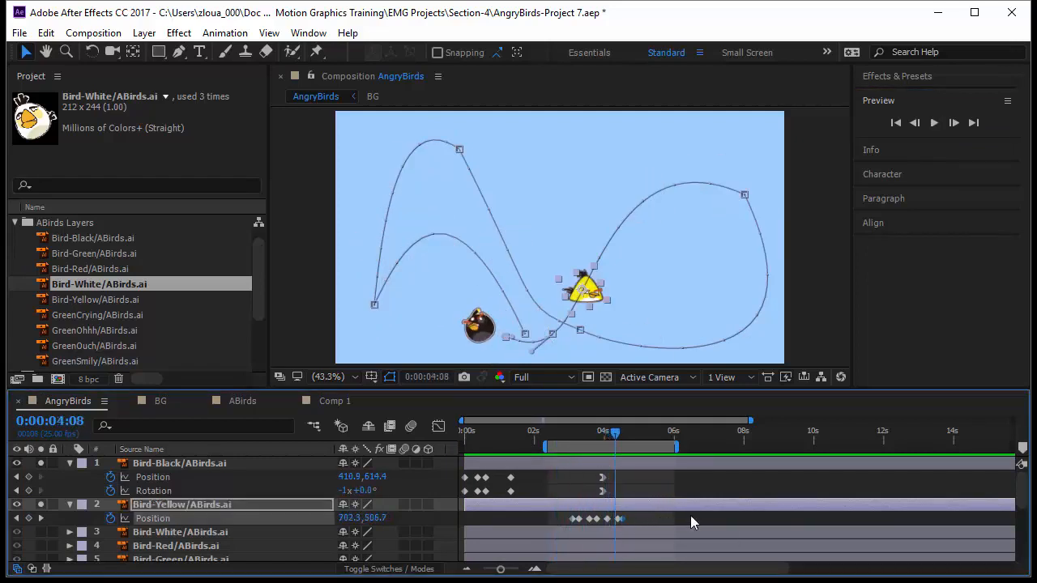
pyautogui.press('Delete')
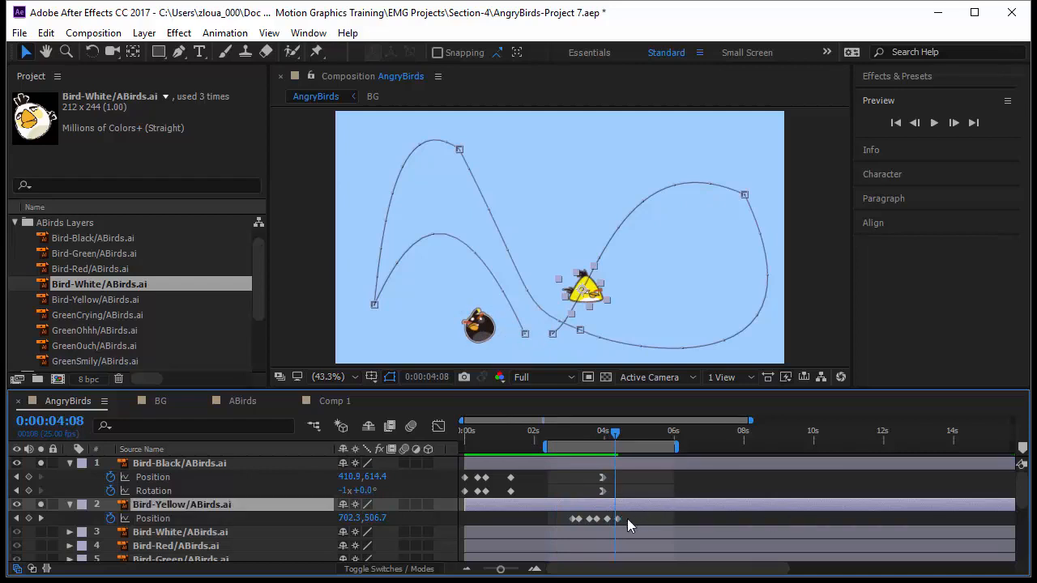
pyautogui.moveTo(617, 518); pyautogui.dragTo(655, 519)
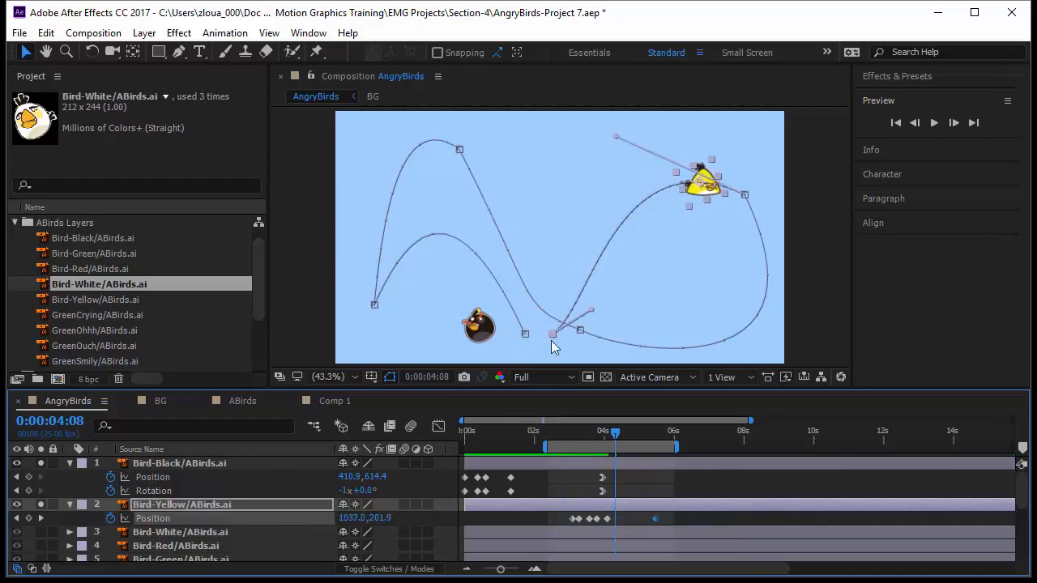
# - Move the yellow bird's final path point to about 252, 658 with a long horizontal handle, and apply Easy Ease In to its keyframe
pyautogui.moveTo(556, 338); pyautogui.dragTo(717, 346)
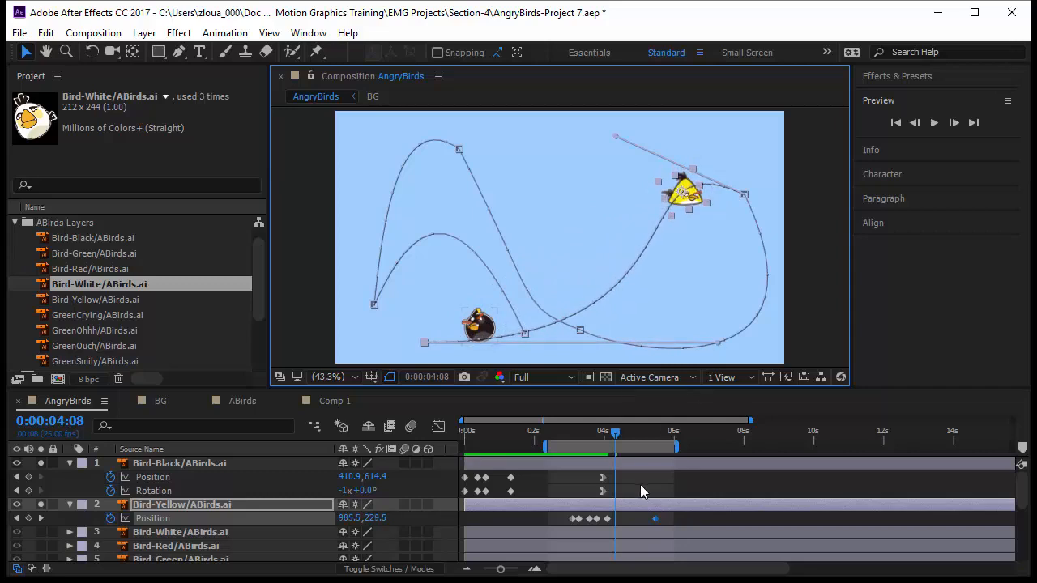
pyautogui.rightClick(653, 518)
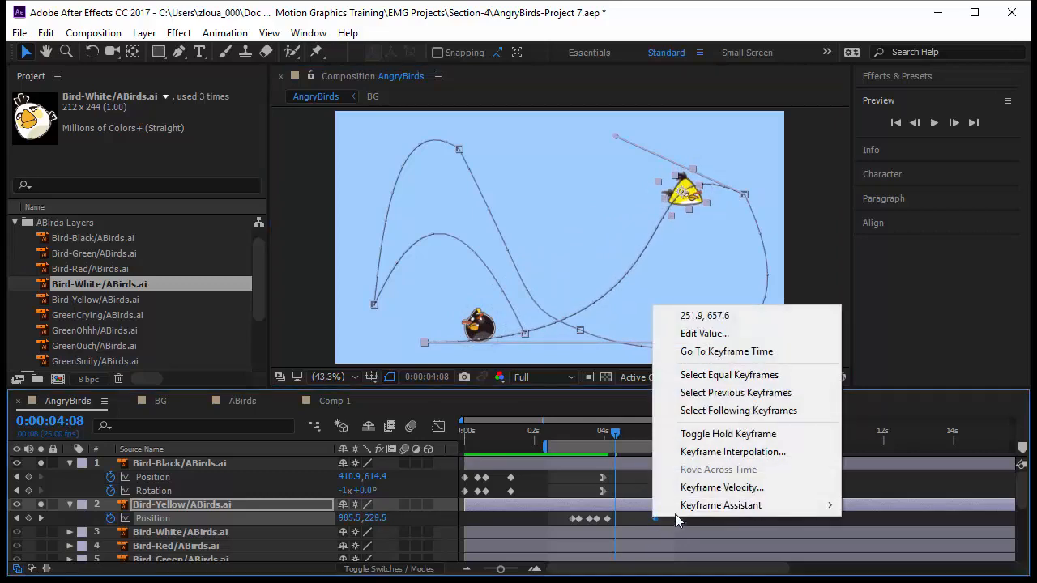
pyautogui.moveTo(719, 508)
pyautogui.click(906, 416)
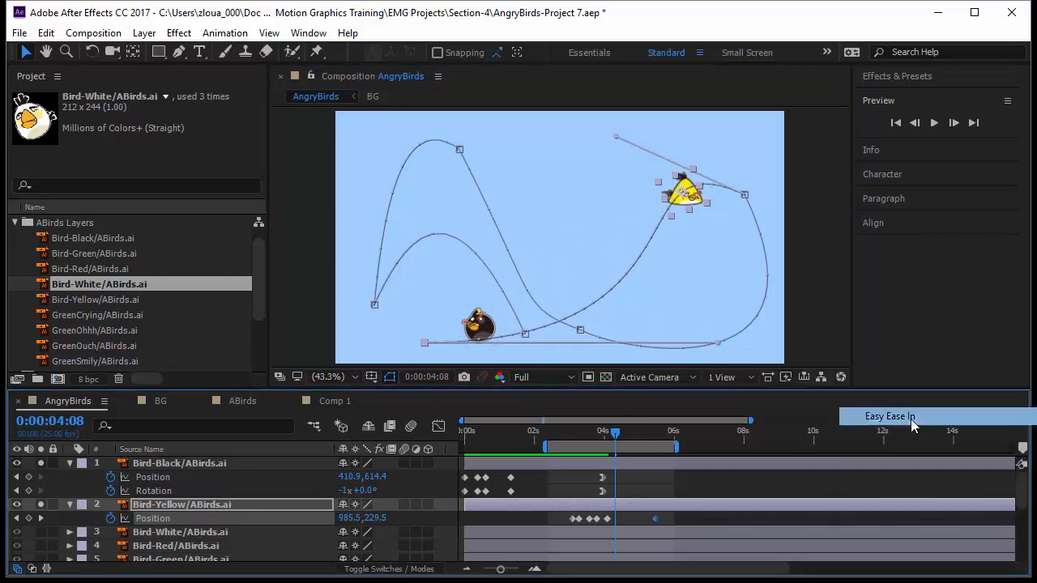
# - Preview the yellow bird's motion from about 2.5 seconds with its motion path hidden
pyautogui.moveTo(617, 437); pyautogui.dragTo(554, 459)
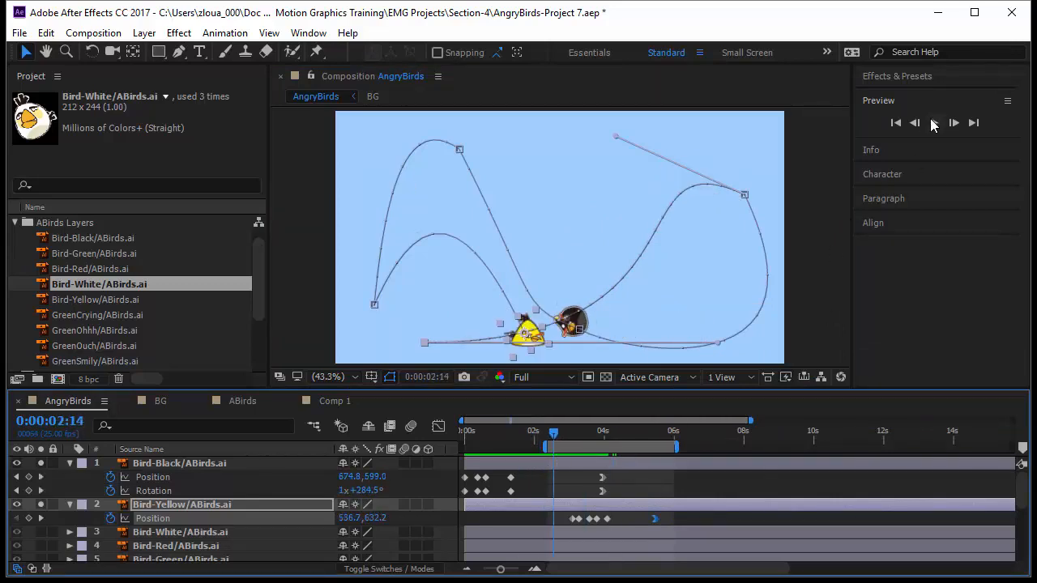
pyautogui.click(931, 122)
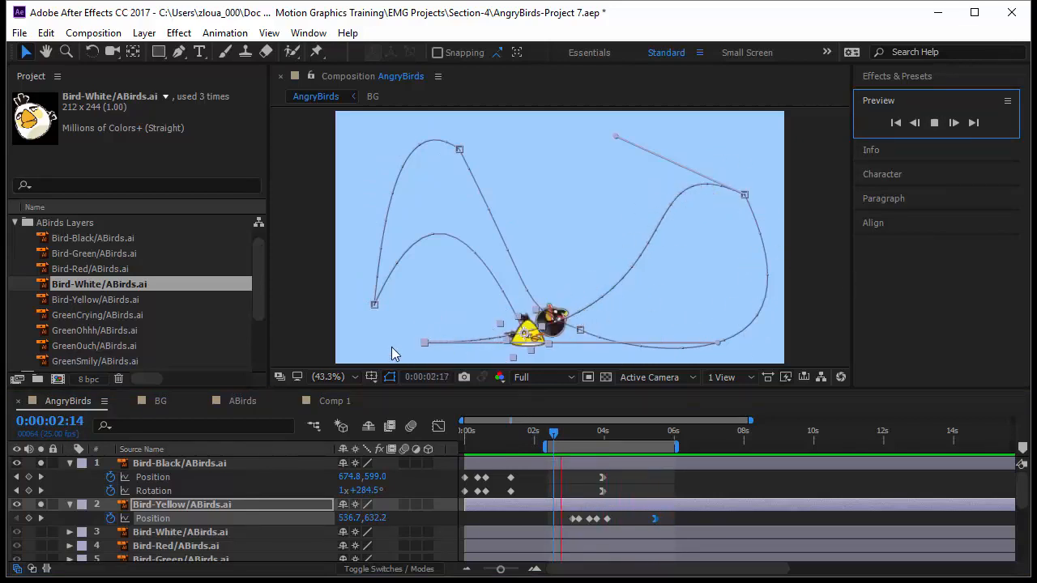
pyautogui.click(708, 519)
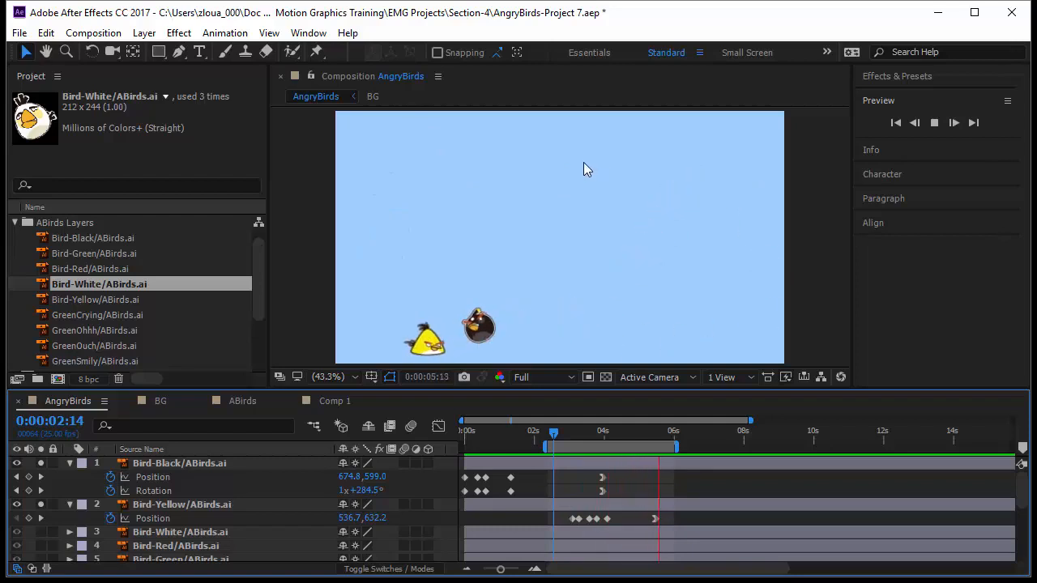
# - Unsolo the Bird-Black and Bird-Yellow layers so the preview plays the full AngryBirds scene
pyautogui.click(40, 463)
pyautogui.click(42, 504)
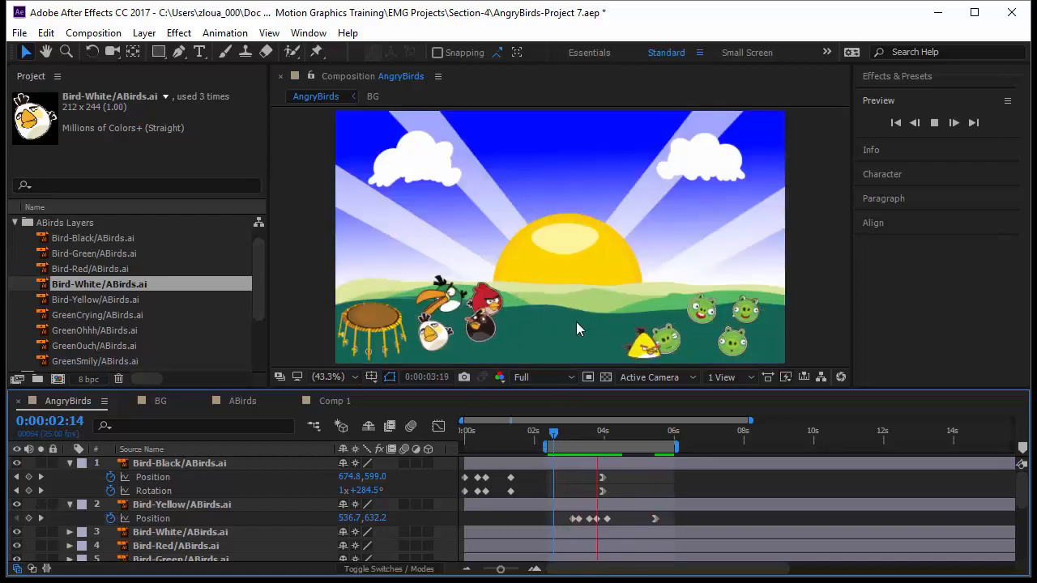
# - Open Comp 1 and empty it by deleting its Bird-White layer
pyautogui.click(339, 403)
pyautogui.click(160, 531)
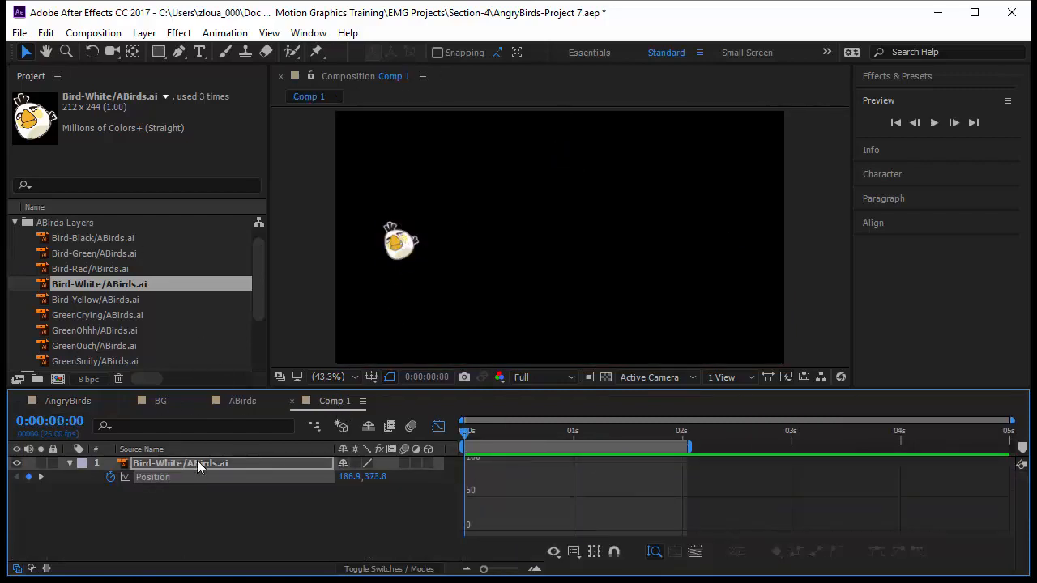
pyautogui.click(236, 461)
pyautogui.press('Delete')
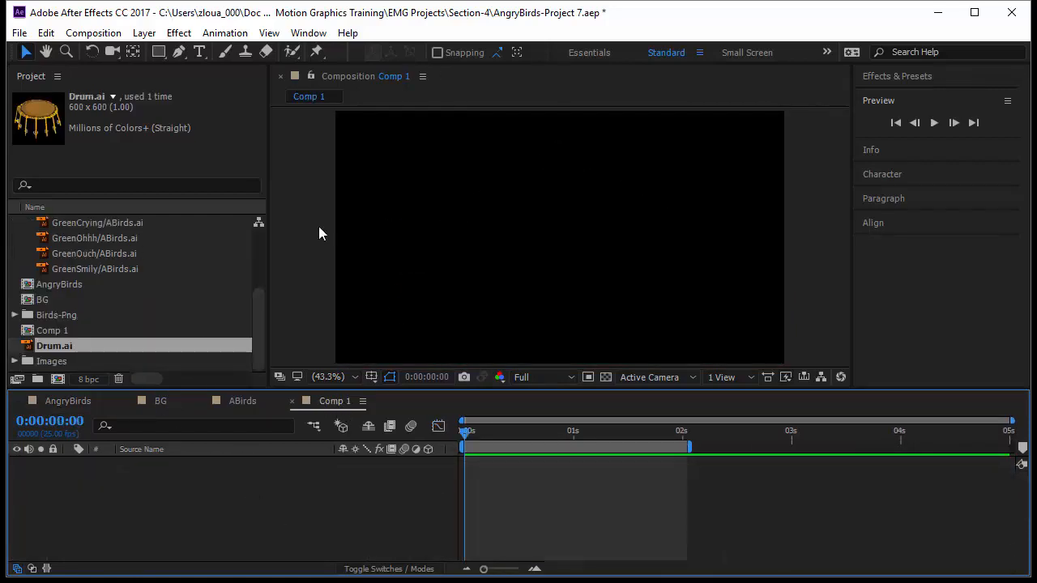
# - Add the BG composition to Comp 1 as the background layer and lock it
pyautogui.click(70, 305)
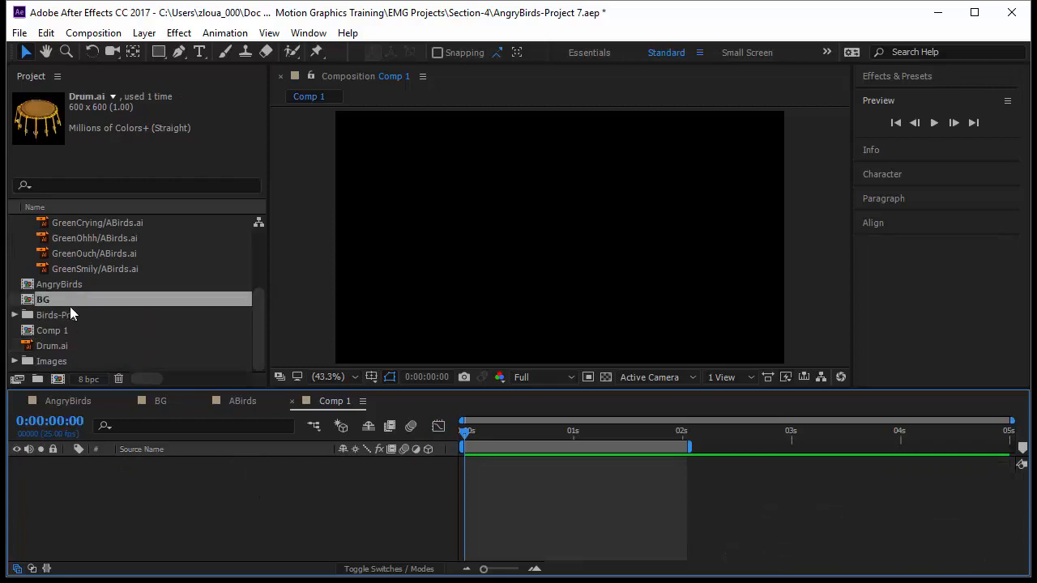
pyautogui.moveTo(69, 304); pyautogui.dragTo(81, 476)
pyautogui.click(54, 463)
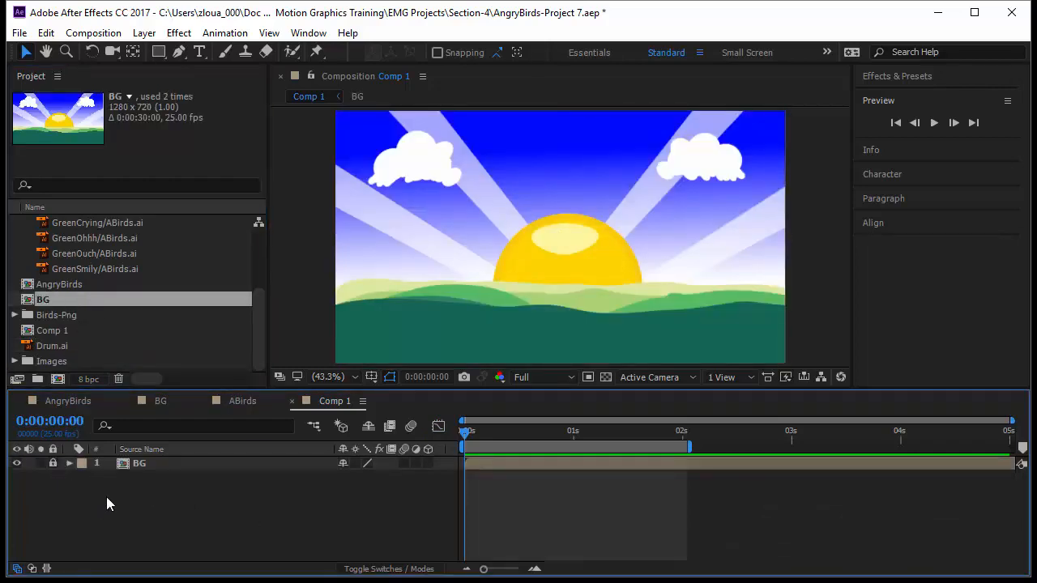
# - Place Drum.ai near the middle of the scene and duplicate it twice for three drum layers
pyautogui.moveTo(56, 346); pyautogui.dragTo(553, 267)
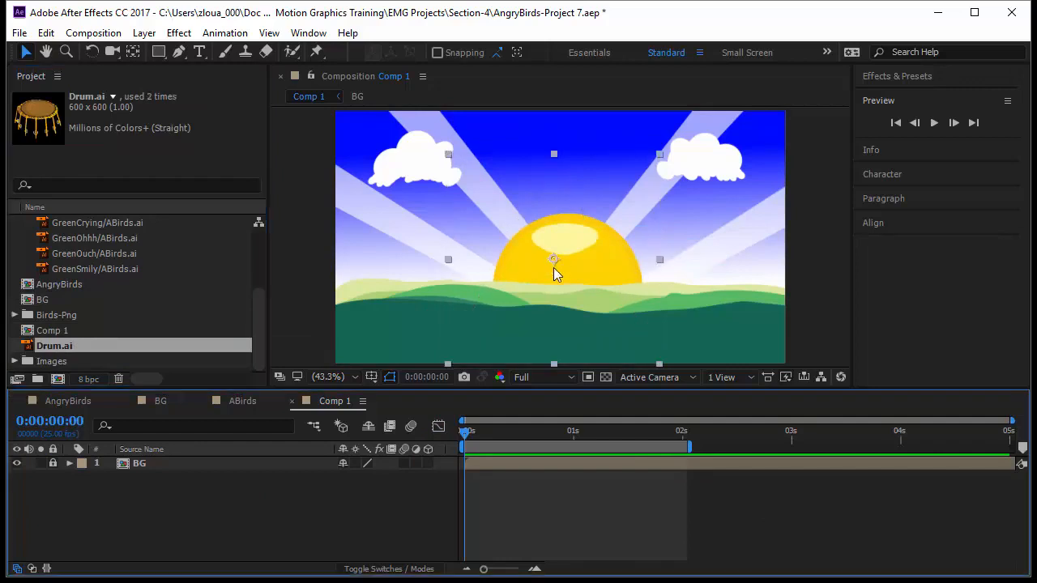
pyautogui.hotkey('ctrl', 'd')
pyautogui.hotkey('ctrl', 'd')
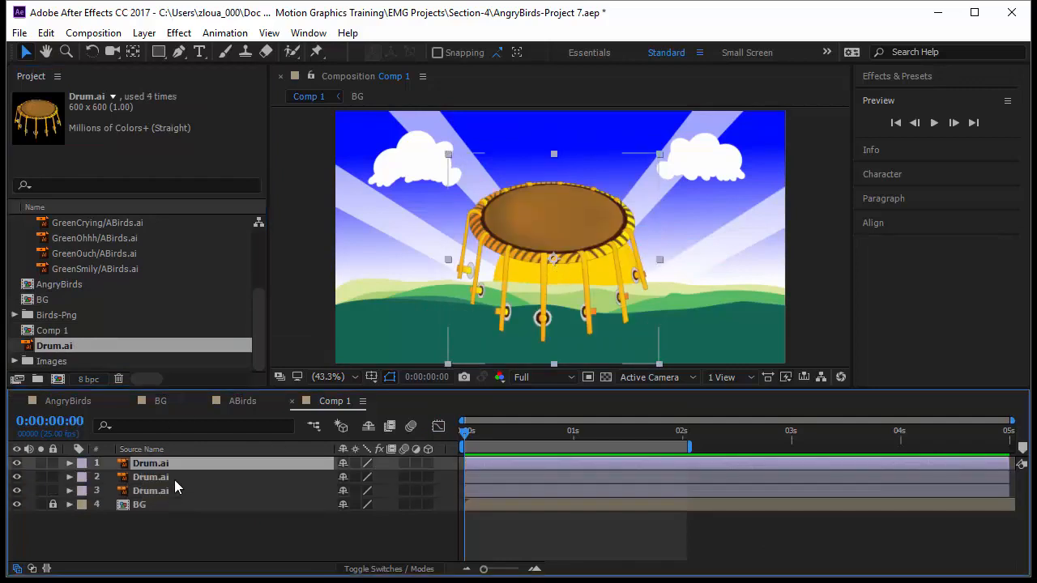
# - Set the scale of all three Drum.ai layers to 50%
pyautogui.keyDown('shift'); pyautogui.click(177, 489); pyautogui.keyUp('shift')
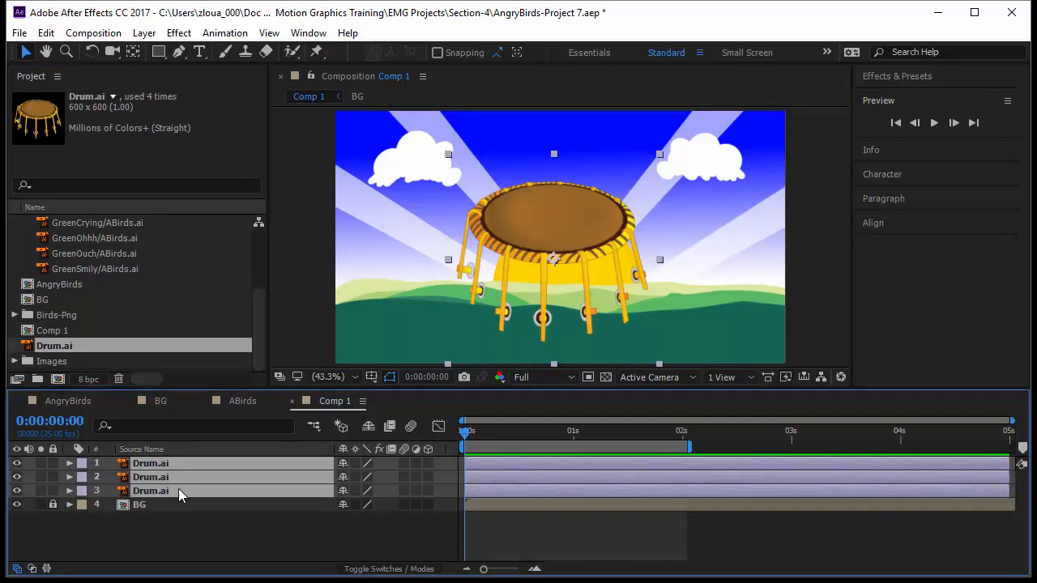
pyautogui.press('s')
pyautogui.click(355, 476)
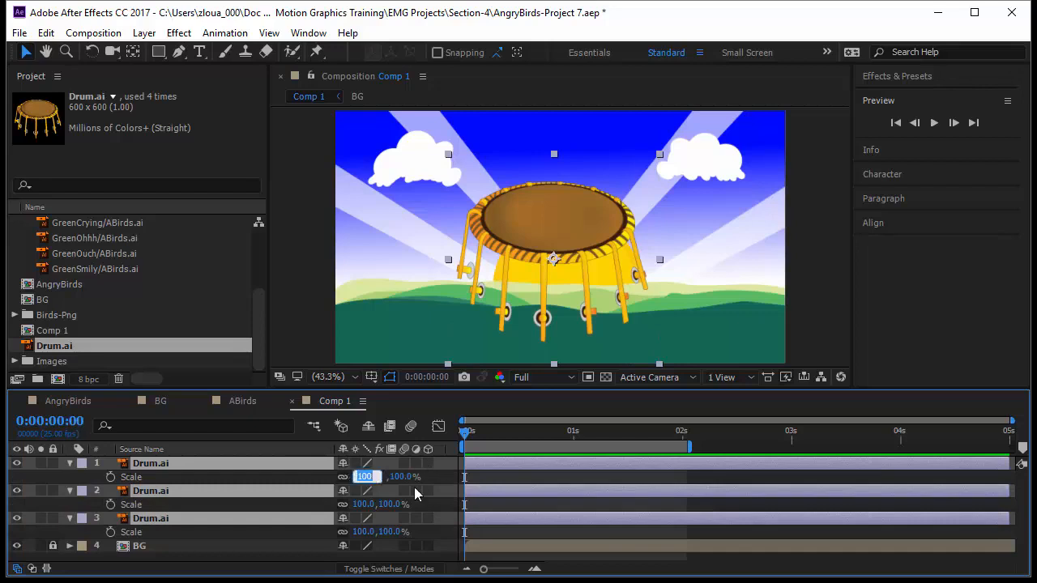
pyautogui.press('Return')
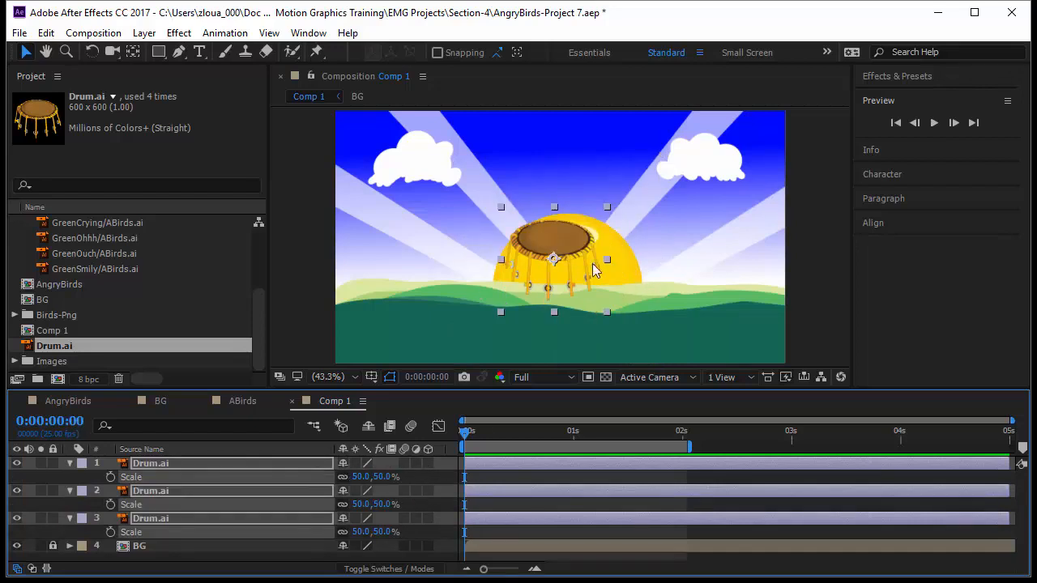
# - Move the drums down onto the grass and spread them into a row across the left, middle and right
pyautogui.moveTo(554, 263); pyautogui.dragTo(425, 308)
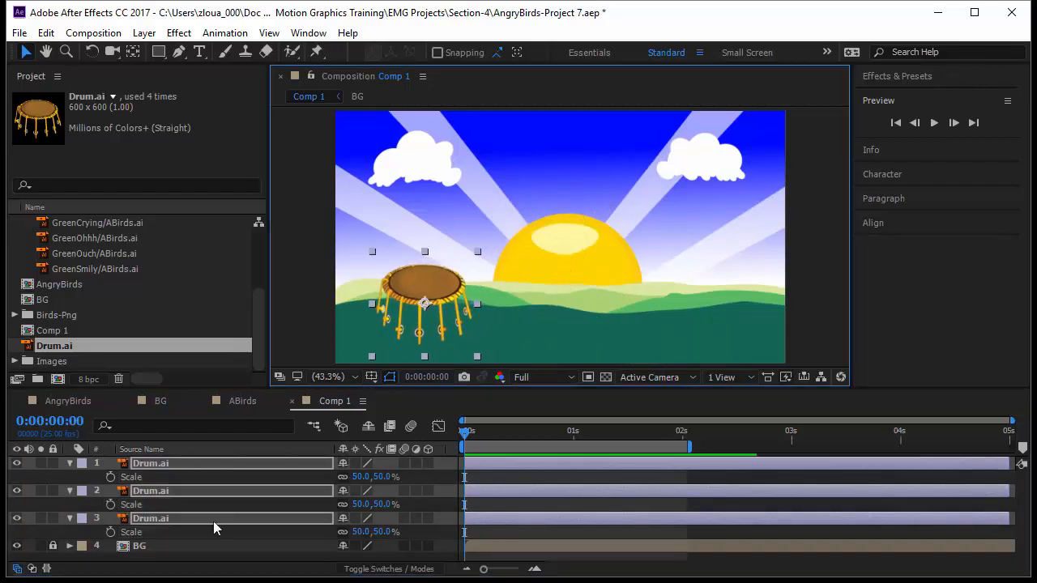
pyautogui.click(196, 492)
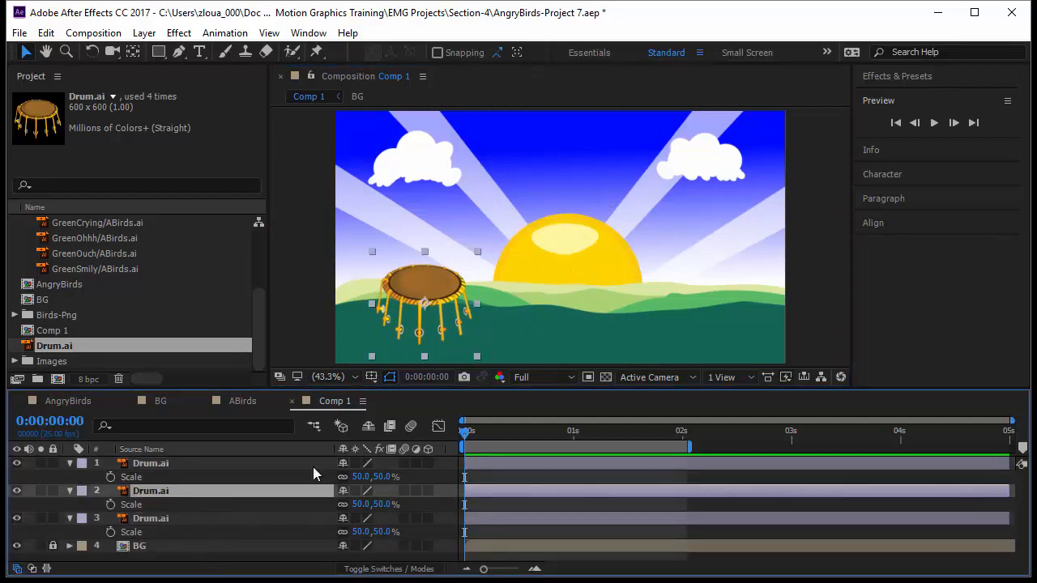
pyautogui.moveTo(424, 316); pyautogui.dragTo(539, 313)
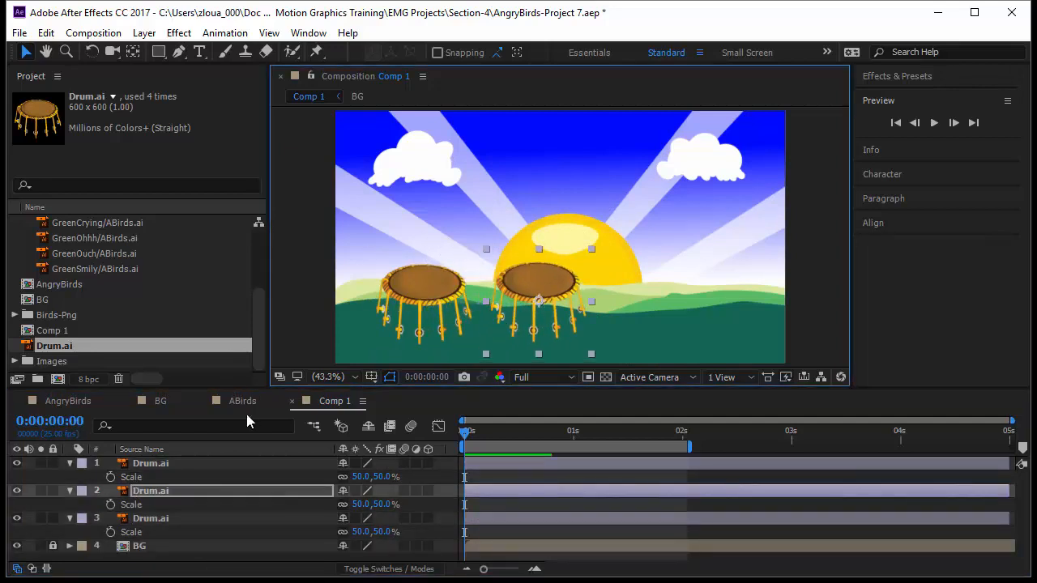
pyautogui.click(226, 464)
pyautogui.moveTo(422, 313); pyautogui.dragTo(675, 304)
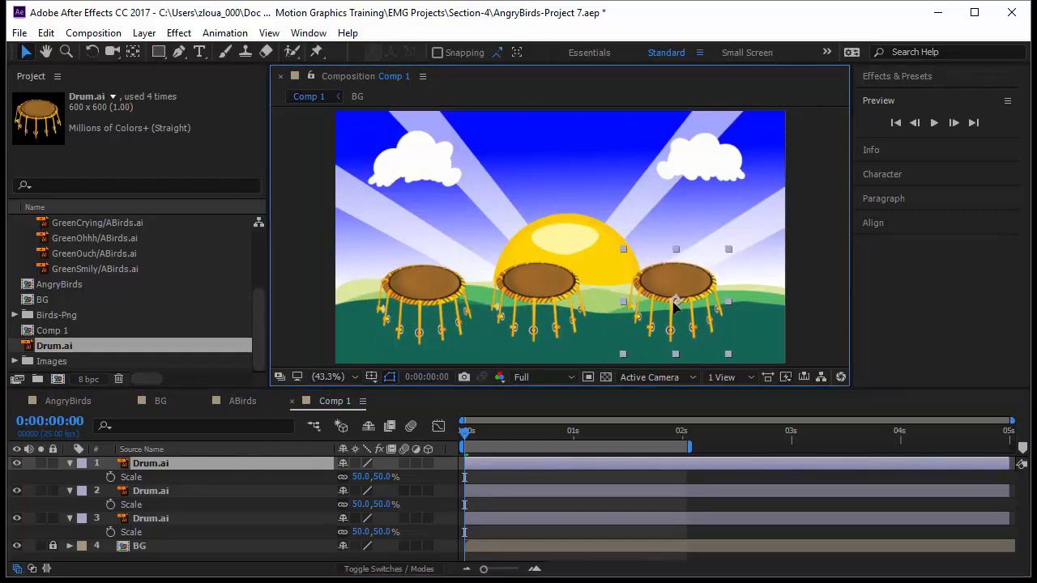
# - Align the three drums by their top edges and distribute them evenly by their horizontal centers
pyautogui.hotkey('ctrl', 'shift', 'Down')
pyautogui.hotkey('ctrl', 'shift', 'Down')
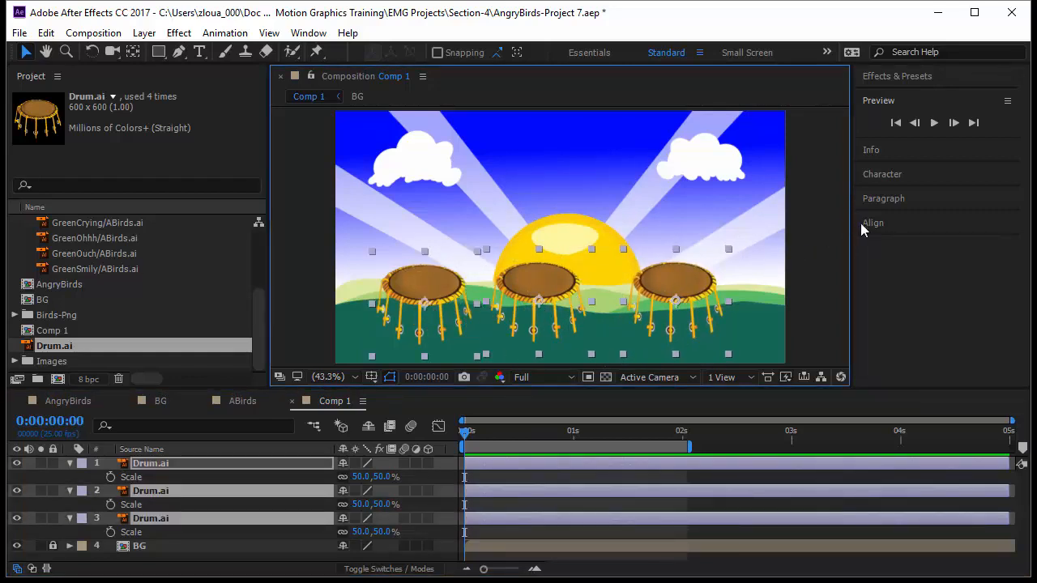
pyautogui.click(867, 223)
pyautogui.click(953, 238)
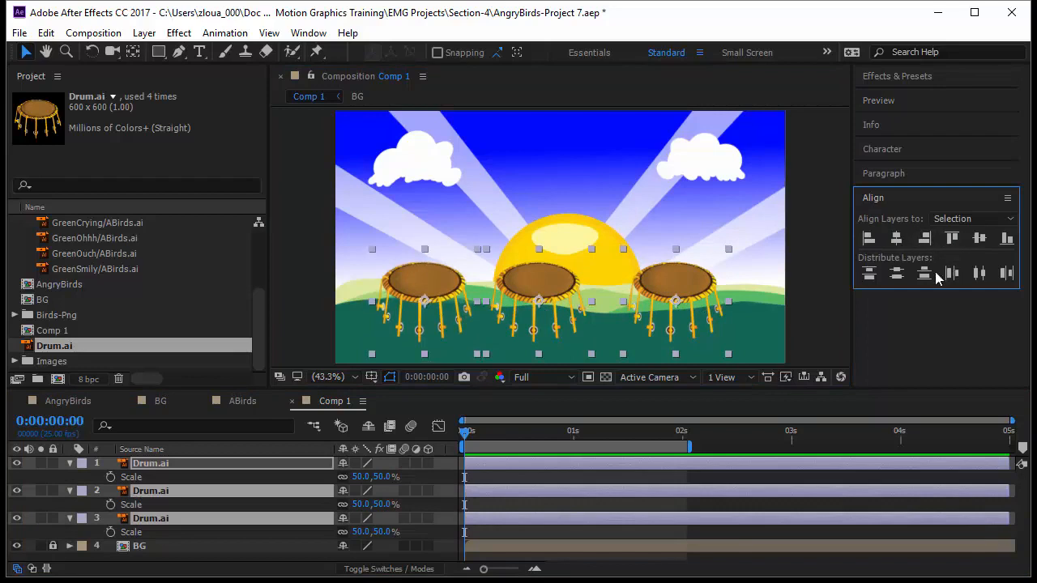
pyautogui.click(980, 273)
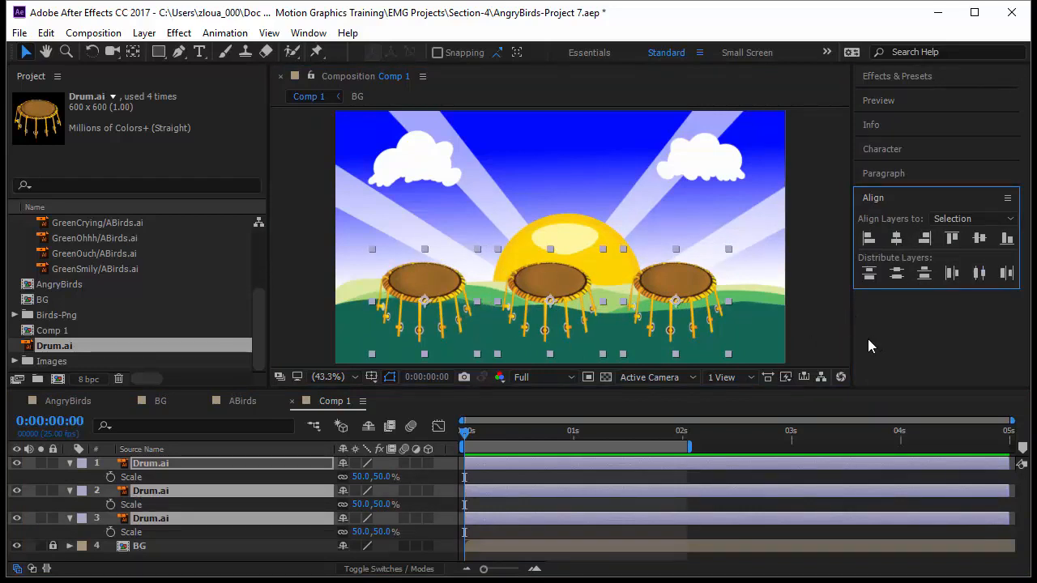
# - Add Bird-Red and Bird-White to the sky above the drums and set both layers' scale to 50%
pyautogui.scroll(3, 144, 261)
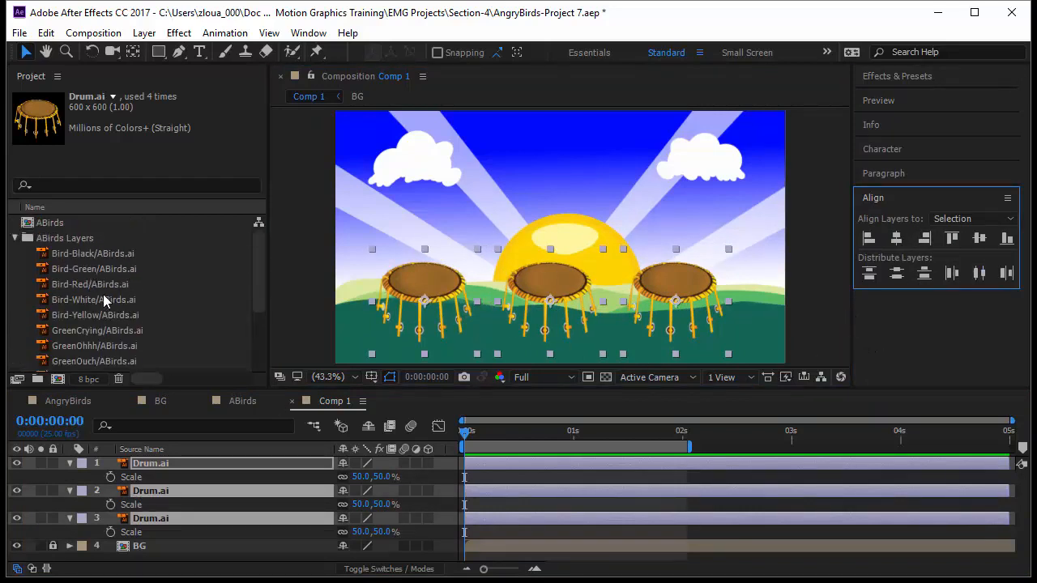
pyautogui.click(129, 286)
pyautogui.keyDown('ctrl'); pyautogui.click(115, 302); pyautogui.keyUp('ctrl')
pyautogui.moveTo(133, 292); pyautogui.dragTo(532, 173)
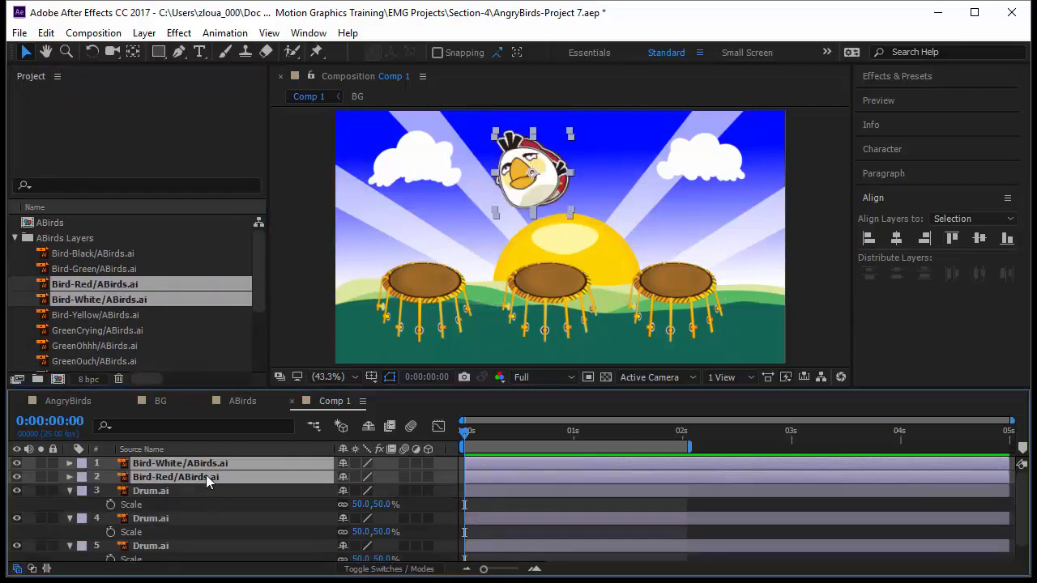
pyautogui.press('s')
pyautogui.click(364, 476)
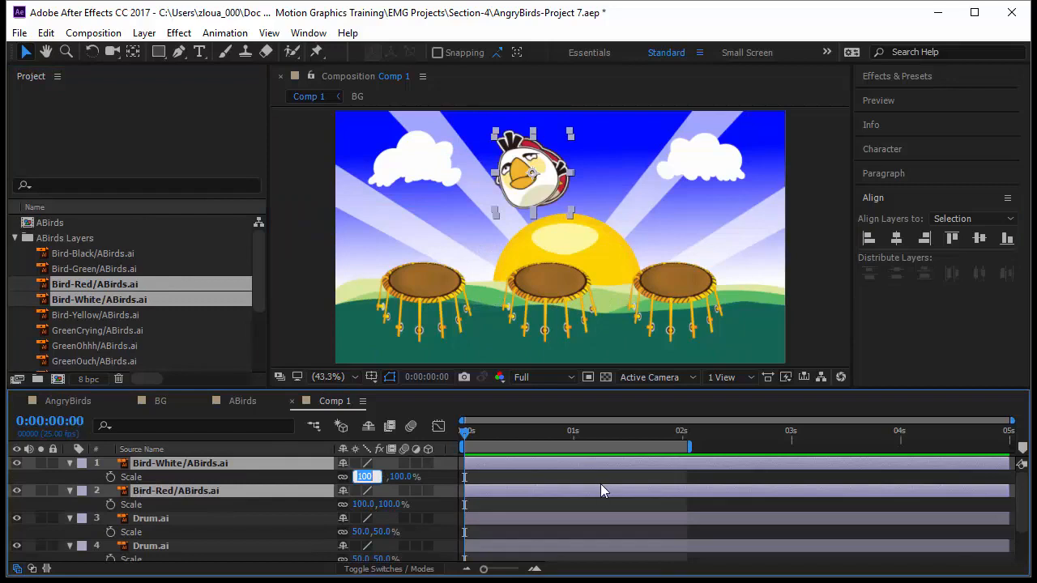
pyautogui.write('50')
pyautogui.press('Return')
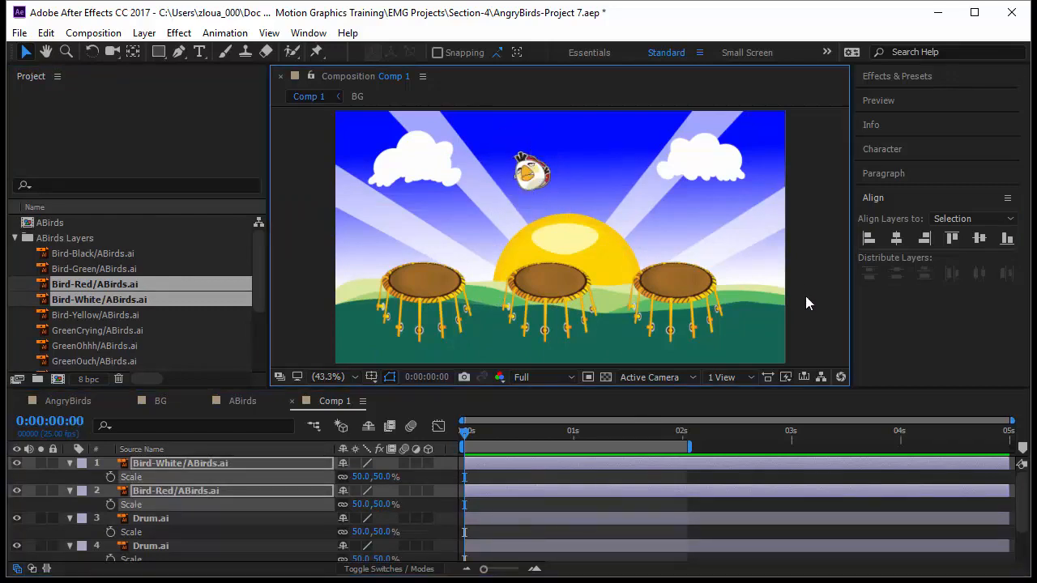
# - Move the white bird onto the grass beside the rightmost drum and shift the three drums slightly lower
pyautogui.click(805, 303)
pyautogui.moveTo(533, 174); pyautogui.dragTo(758, 347)
pyautogui.click(683, 310)
pyautogui.keyDown('shift'); pyautogui.click(538, 312); pyautogui.keyUp('shift')
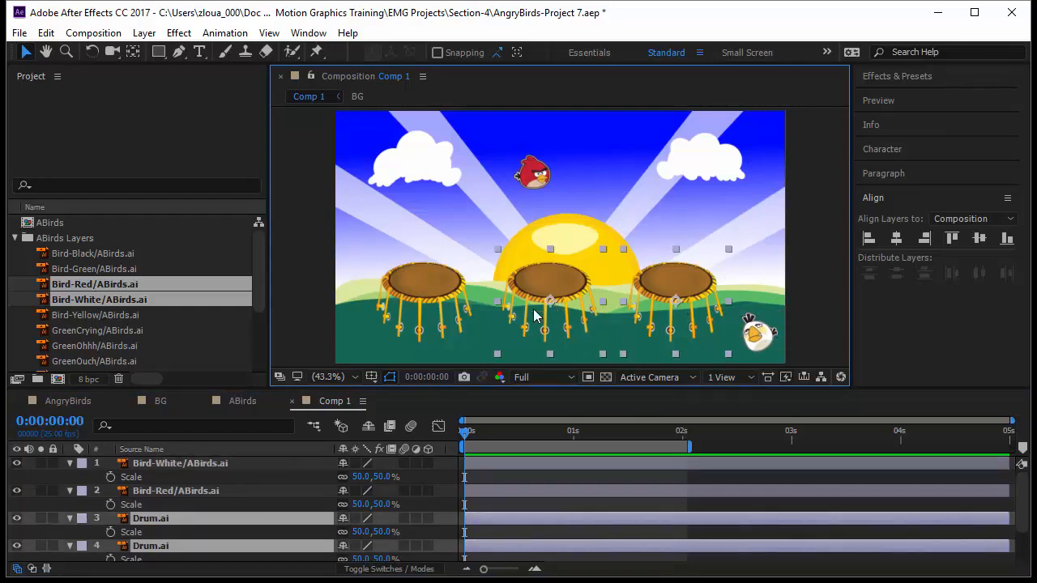
pyautogui.keyDown('shift'); pyautogui.click(408, 314); pyautogui.keyUp('shift')
pyautogui.moveTo(550, 307); pyautogui.dragTo(552, 328)
# - Move the red bird onto the grass beside the leftmost drum and nudge the row of drums slightly right
pyautogui.moveTo(529, 176); pyautogui.dragTo(357, 339)
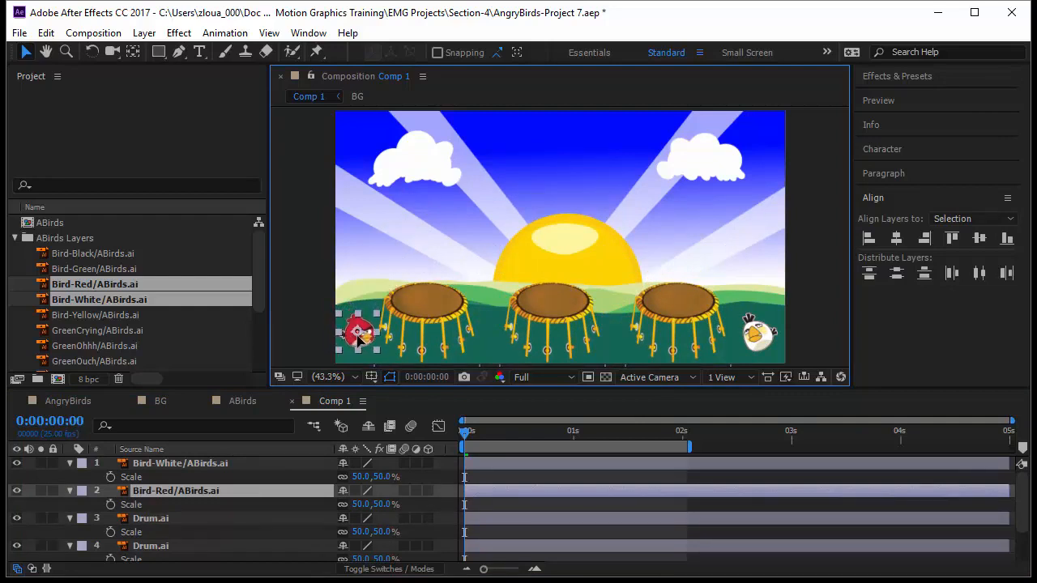
pyautogui.click(416, 334)
pyautogui.keyDown('shift'); pyautogui.click(577, 316); pyautogui.keyUp('shift')
pyautogui.keyDown('shift'); pyautogui.click(685, 321); pyautogui.keyUp('shift')
pyautogui.moveTo(688, 327); pyautogui.dragTo(697, 328)
pyautogui.click(782, 347)
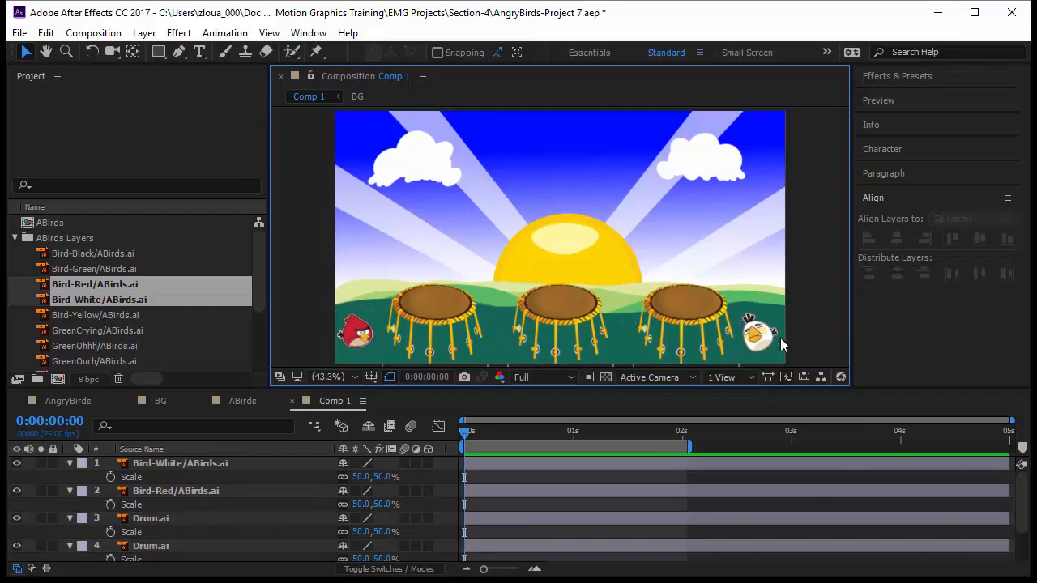
# - Keyframe Bird-White's Position at 0:00 where it stands and at 0:00:13 on the right drum, at about 1001.5, 519.2
pyautogui.click(775, 351)
pyautogui.press('p')
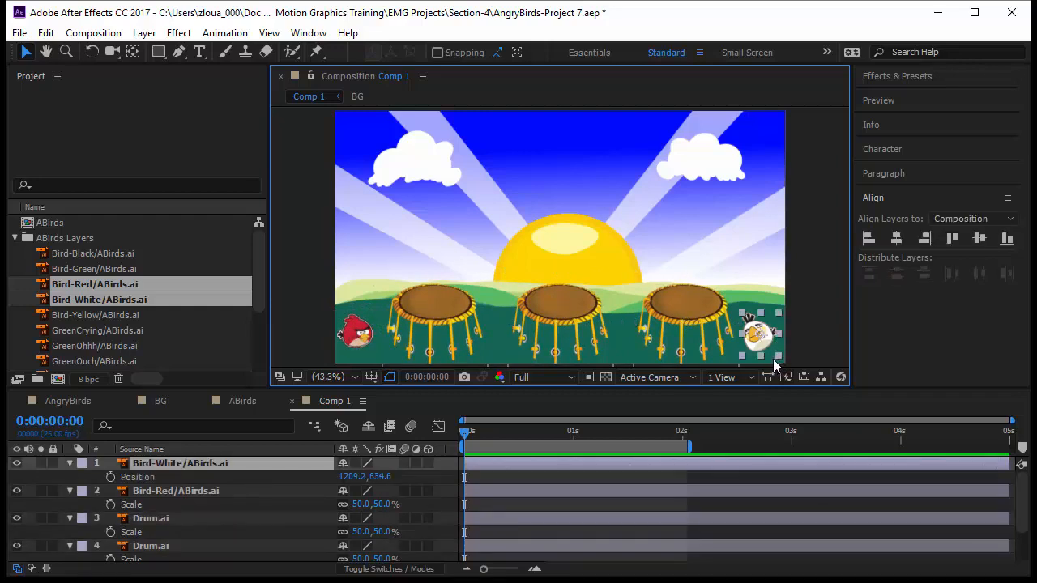
pyautogui.click(110, 478)
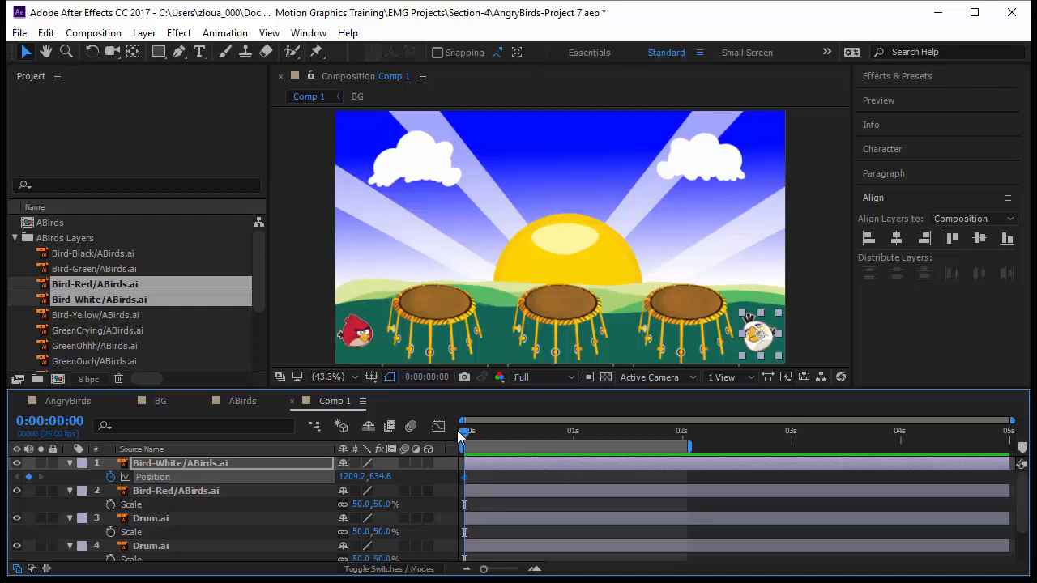
pyautogui.moveTo(480, 433); pyautogui.dragTo(526, 443)
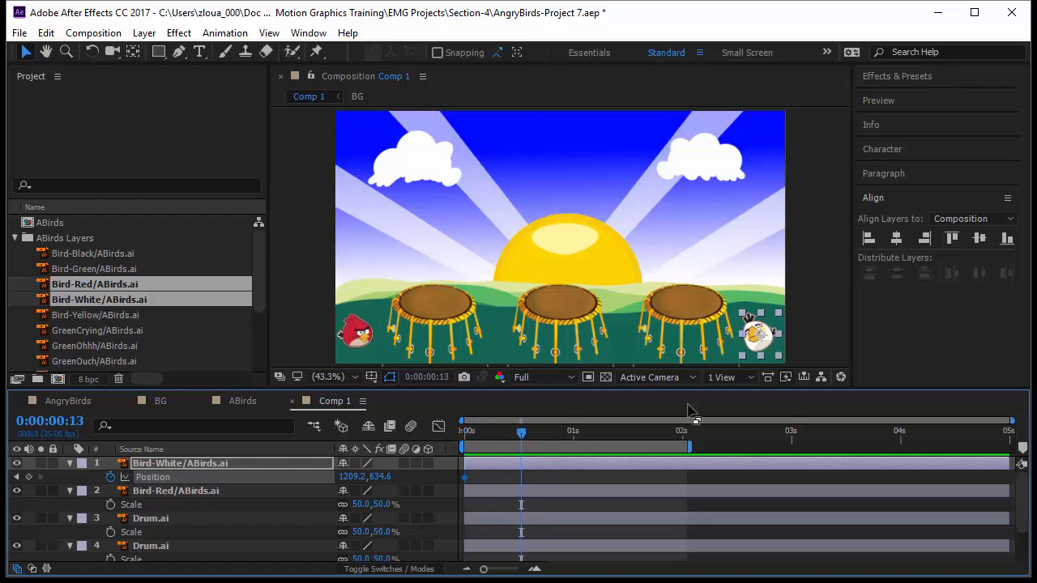
pyautogui.moveTo(747, 331); pyautogui.dragTo(731, 232)
pyautogui.moveTo(756, 268); pyautogui.dragTo(686, 296)
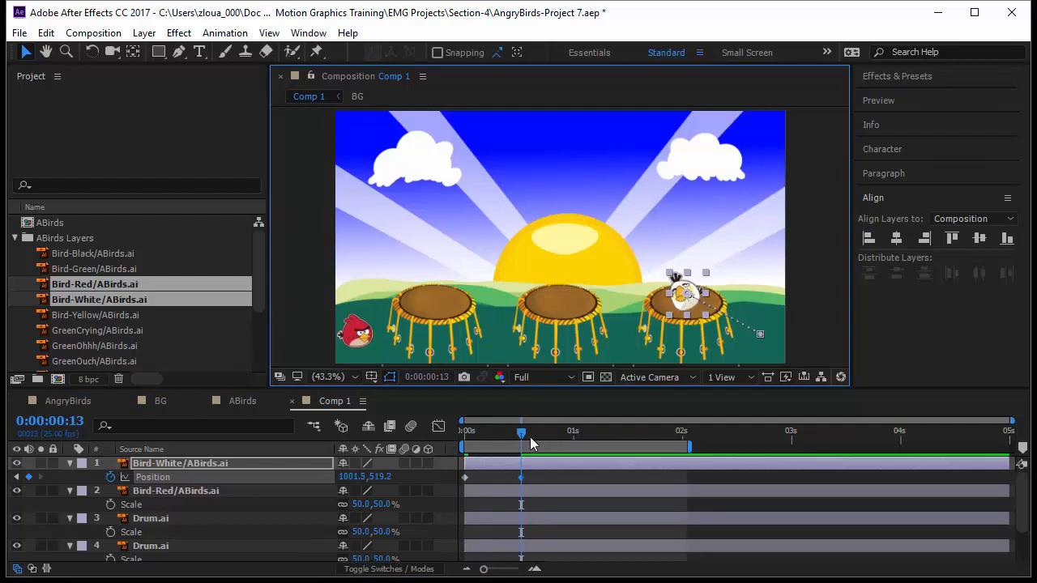
# - Add Bird-White Position keyframes at 1:00 in the sky, about 828.5, 96.9, and at 1:14 on the middle drum, about 648.5, 523.8
pyautogui.moveTo(555, 436); pyautogui.dragTo(571, 439)
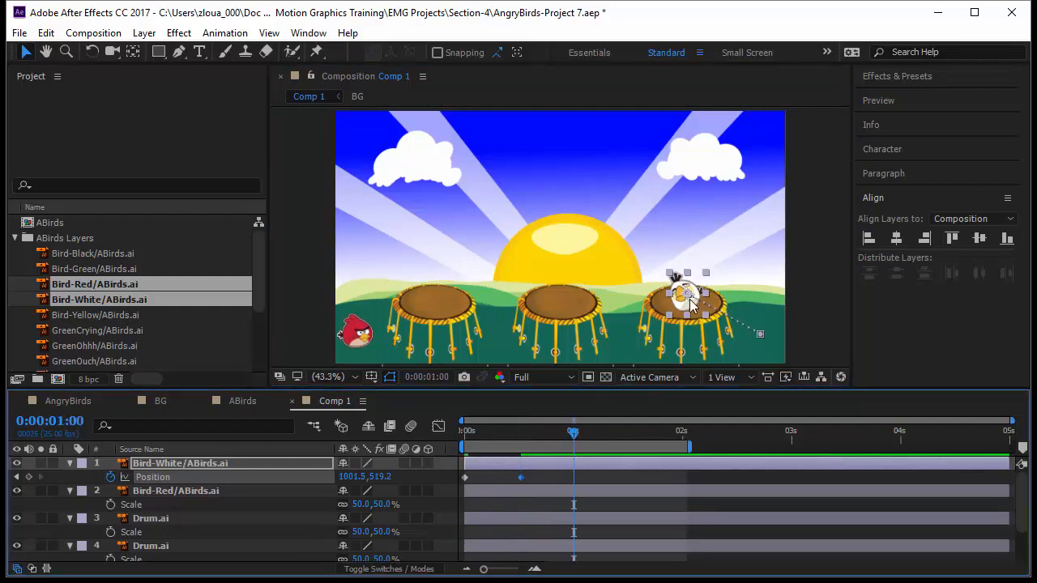
pyautogui.moveTo(690, 295); pyautogui.dragTo(603, 120)
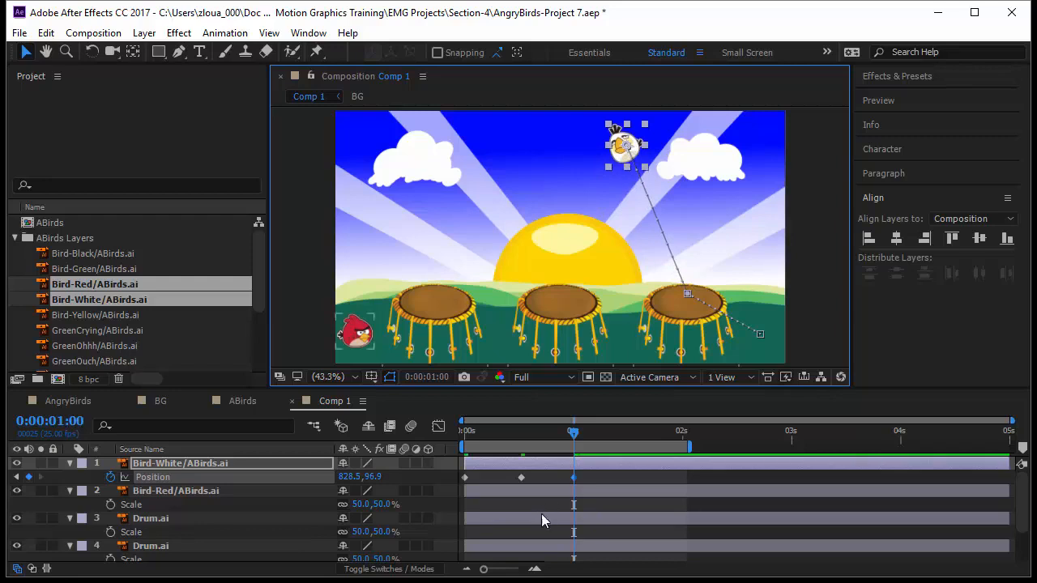
pyautogui.moveTo(575, 427); pyautogui.dragTo(634, 430)
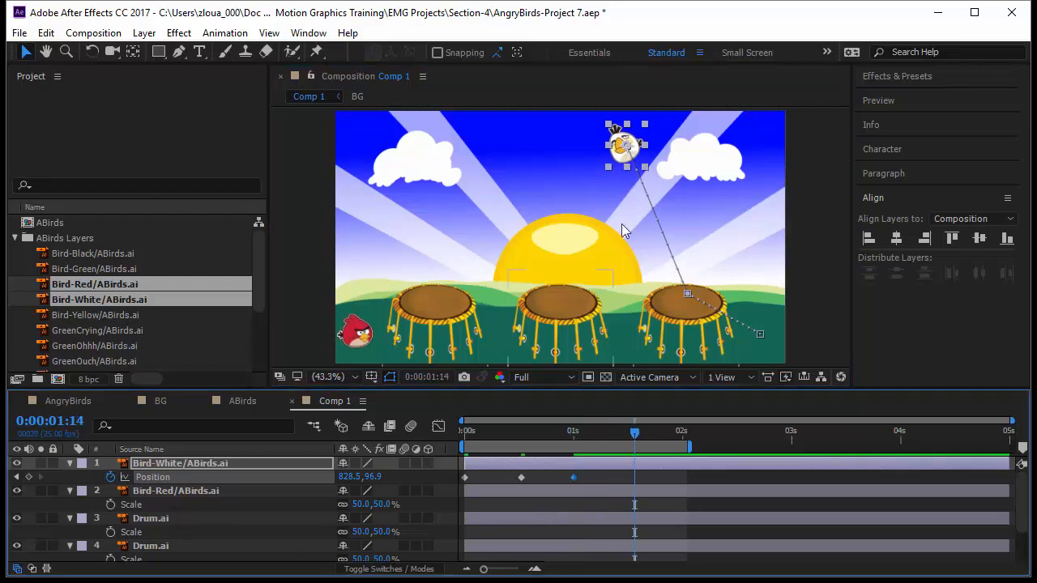
pyautogui.moveTo(624, 154); pyautogui.dragTo(563, 302)
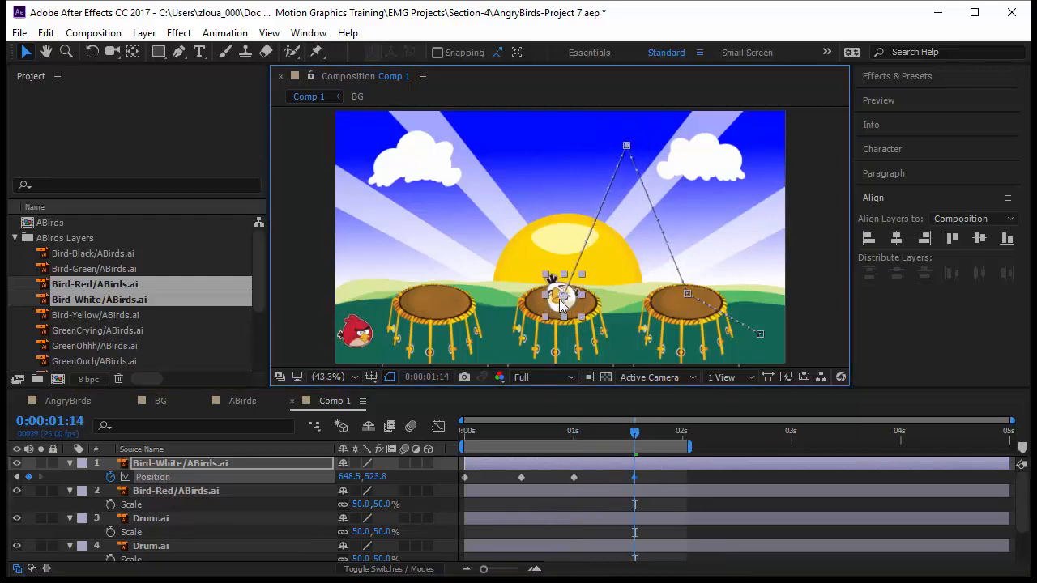
# - Keyframe Bird-White's Position at 2:00 in the sky at about 336.9, 90, and extend the work area to about 3.6 seconds
pyautogui.moveTo(636, 448); pyautogui.dragTo(683, 450)
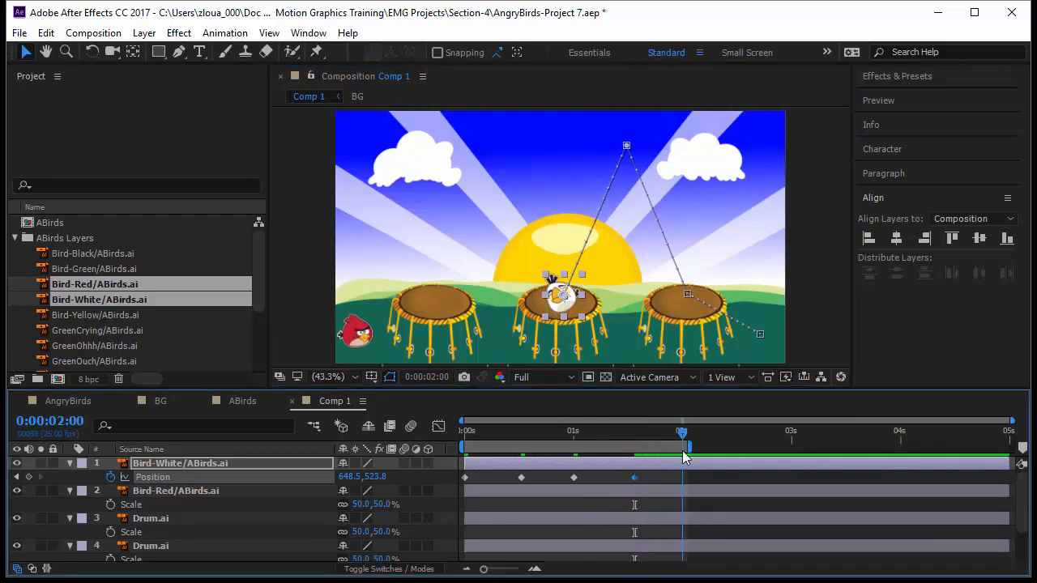
pyautogui.moveTo(563, 302); pyautogui.dragTo(451, 144)
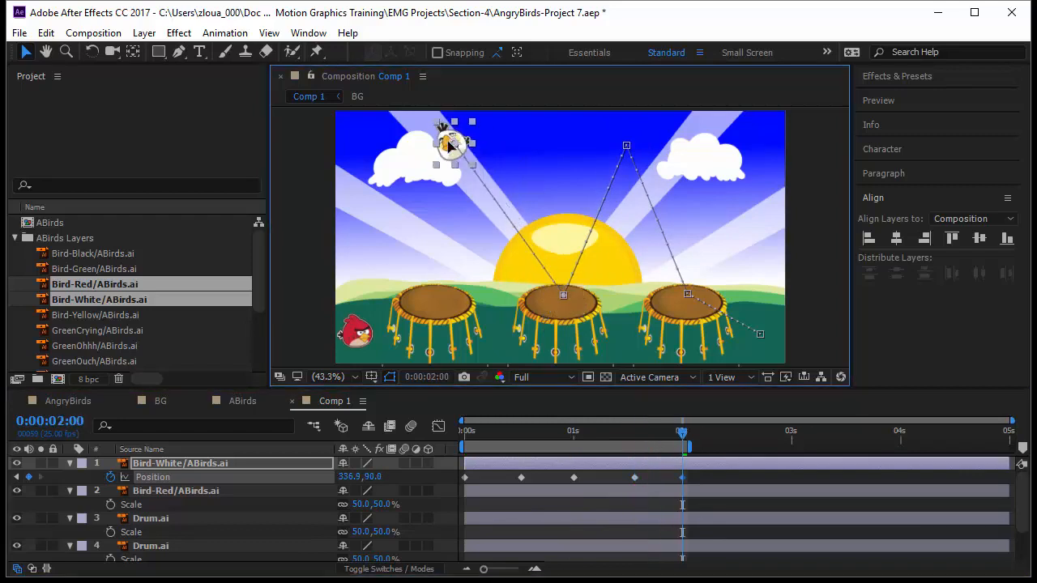
pyautogui.moveTo(689, 446); pyautogui.dragTo(855, 445)
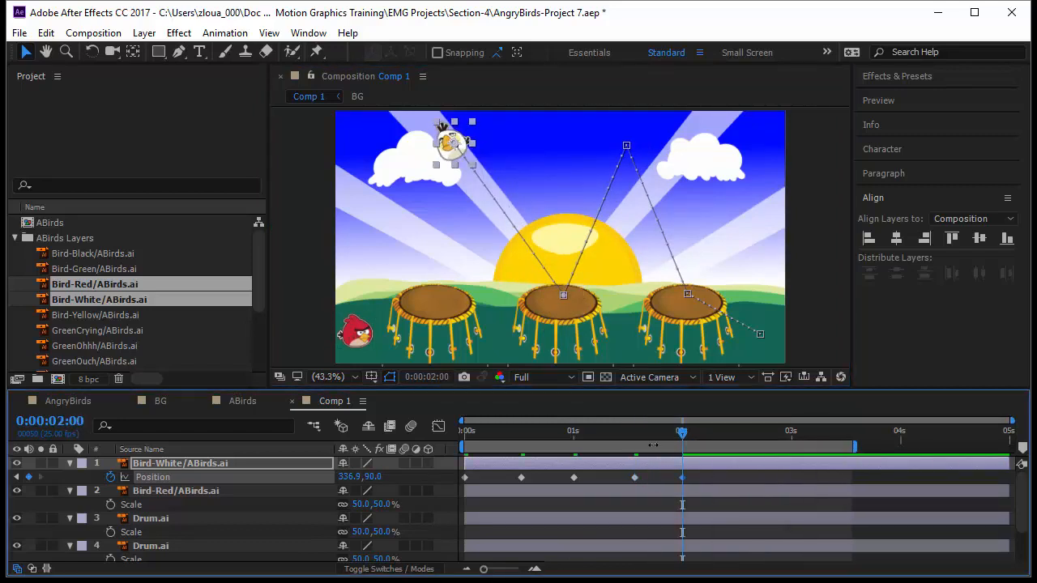
# - Add Bird-White Position keyframes at 2:13 on the left drum, about 281.5, 514.6, and at 3:00 off-screen, about -99.2, 313.8
pyautogui.press('pagedown')
pyautogui.click(456, 167)
pyautogui.moveTo(455, 167); pyautogui.dragTo(447, 298)
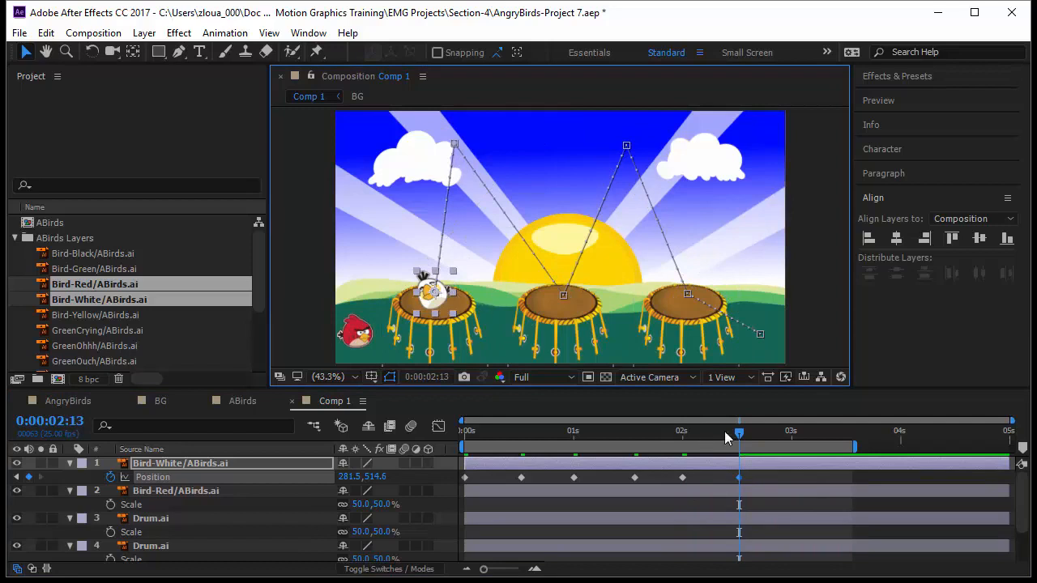
pyautogui.moveTo(741, 441); pyautogui.dragTo(791, 442)
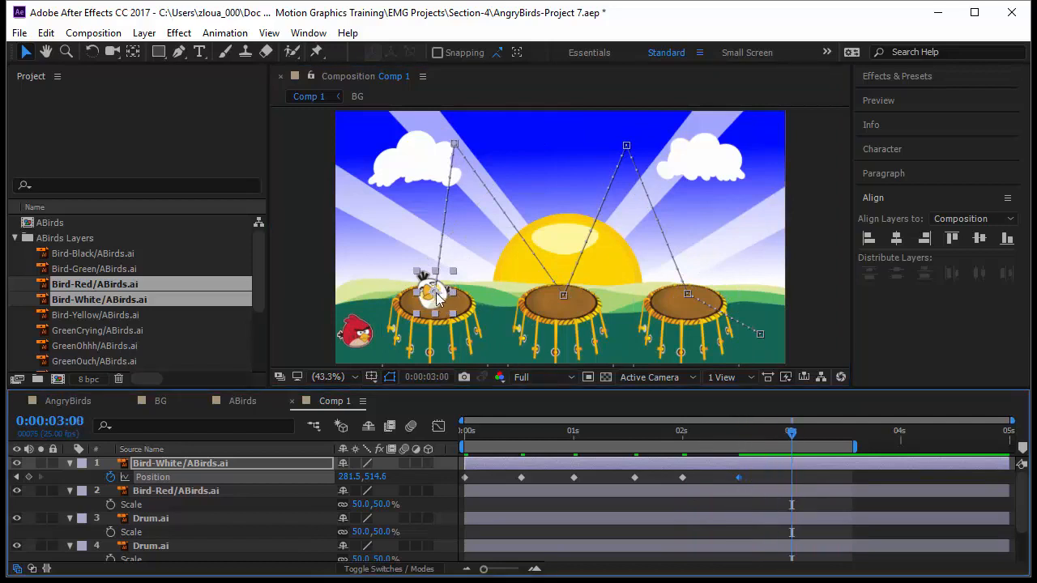
pyautogui.moveTo(444, 300); pyautogui.dragTo(311, 227)
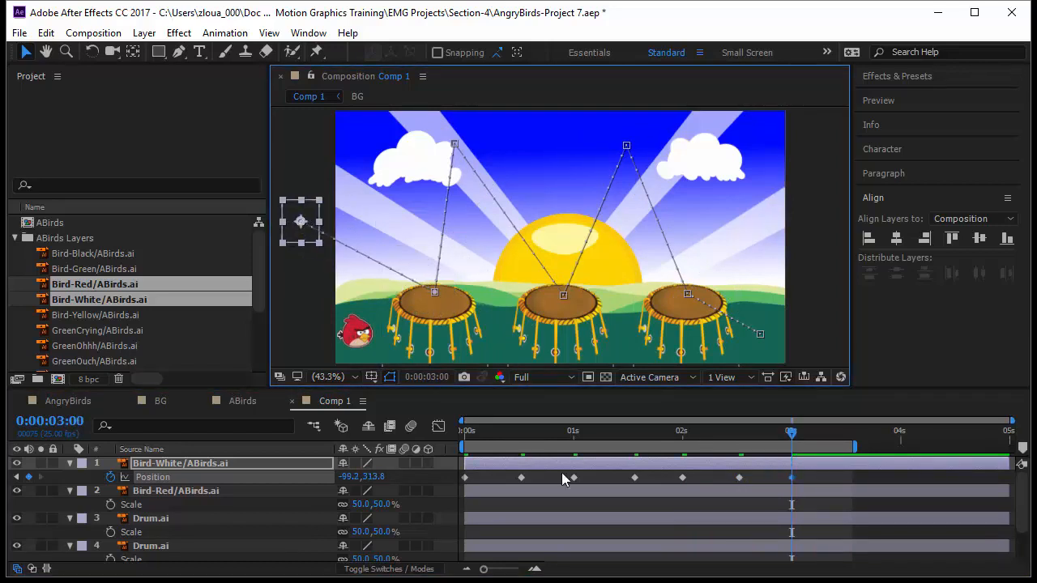
# - Set the Spatial Interpolation of all seven Bird-White Position keyframes to Bezier
pyautogui.moveTo(804, 473); pyautogui.dragTo(441, 494)
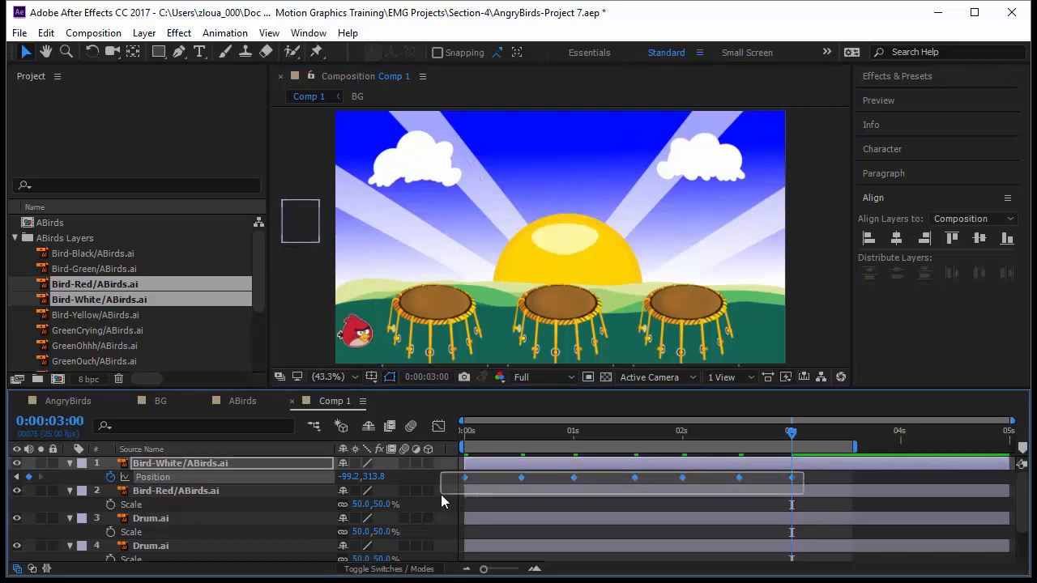
pyautogui.rightClick(521, 478)
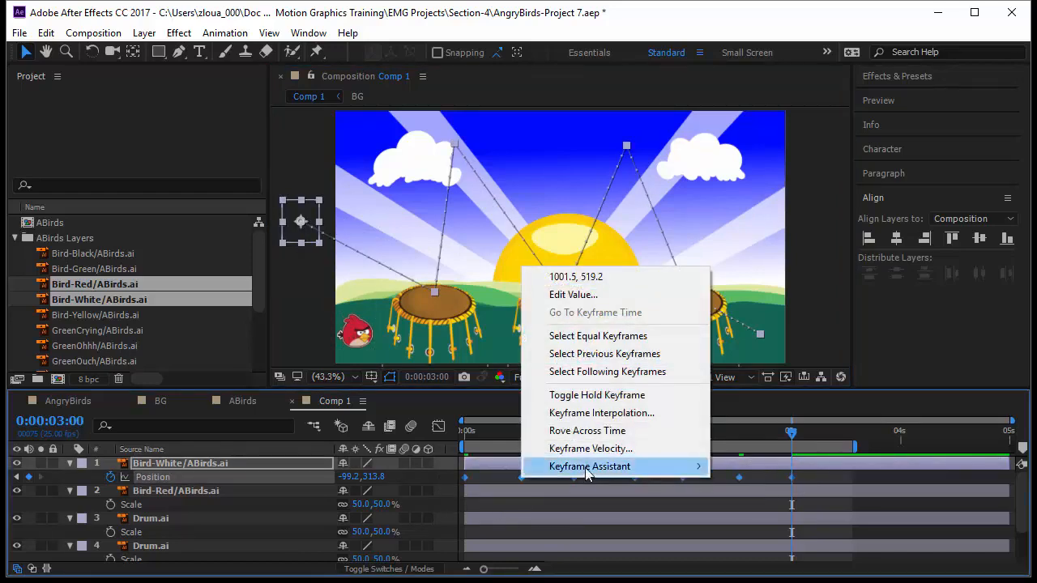
pyautogui.click(632, 416)
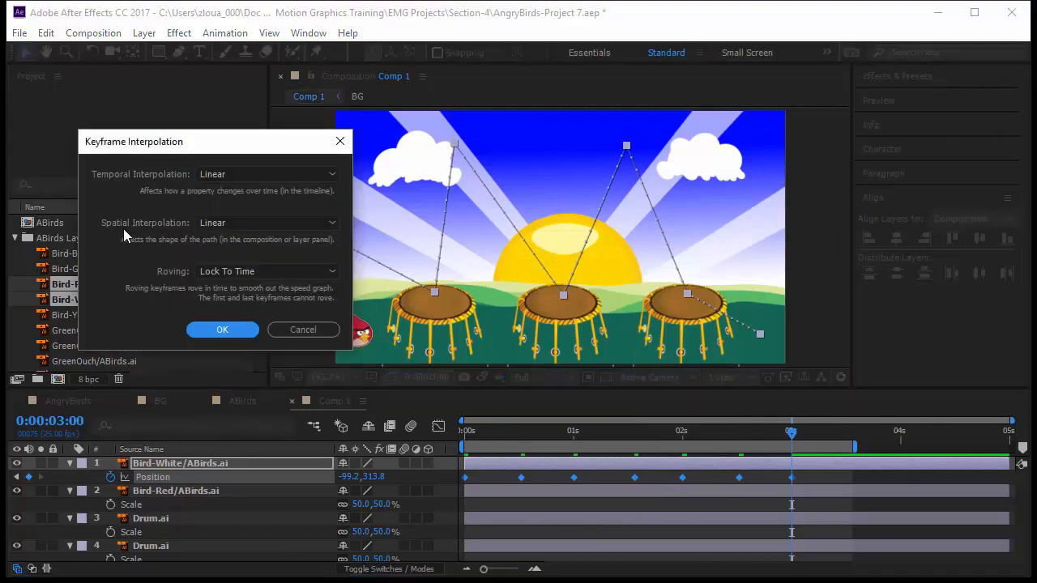
pyautogui.click(211, 225)
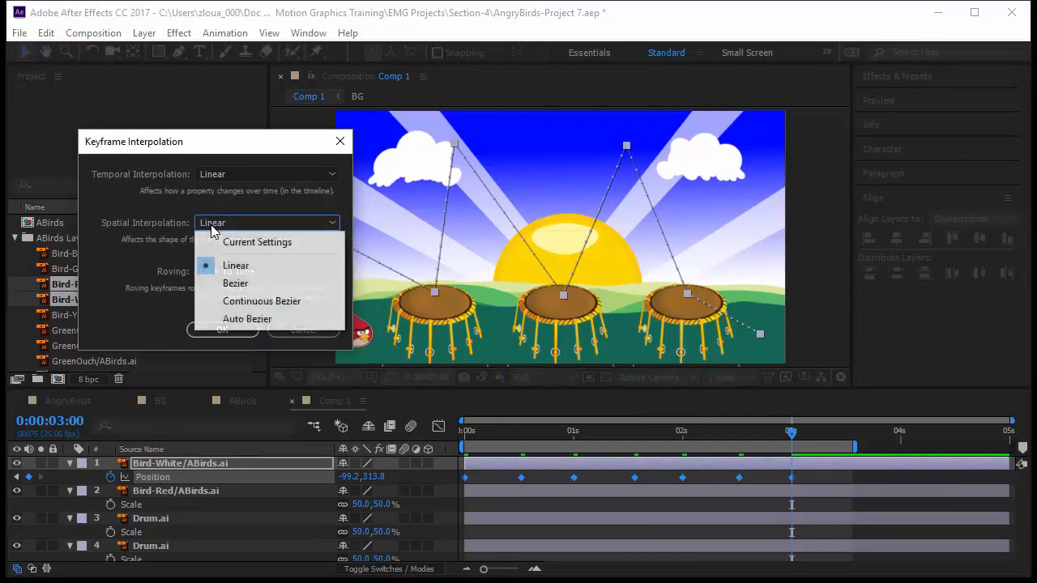
pyautogui.click(243, 286)
pyautogui.click(223, 330)
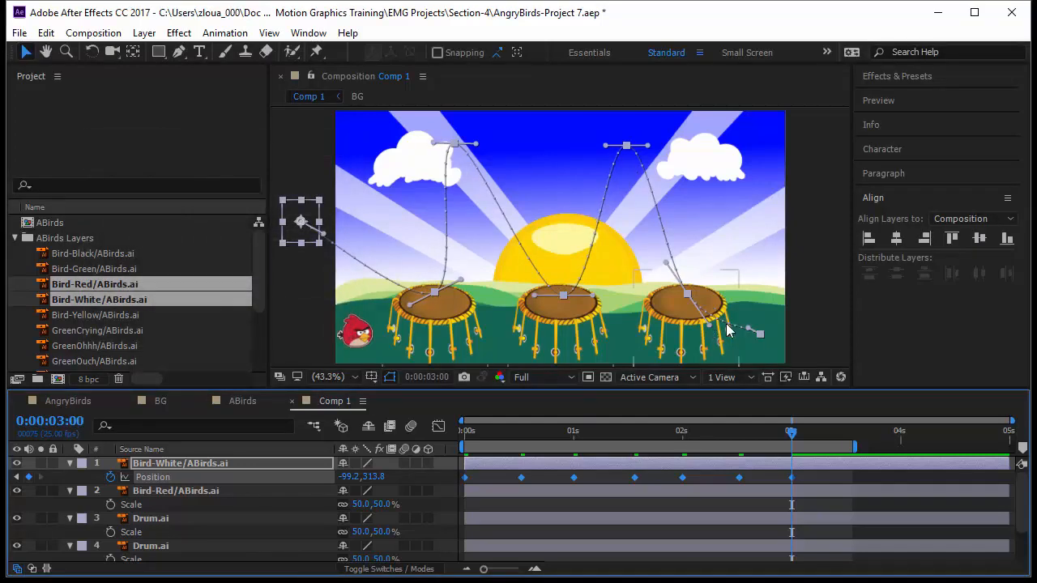
# - Reshape Bird-White's path into rounded arcs by adjusting the Bezier handles at the start, right drum, 1:00 sky and middle drum keyframes
pyautogui.moveTo(753, 334); pyautogui.dragTo(721, 128)
pyautogui.moveTo(710, 325); pyautogui.dragTo(705, 251)
pyautogui.moveTo(648, 144); pyautogui.dragTo(685, 147)
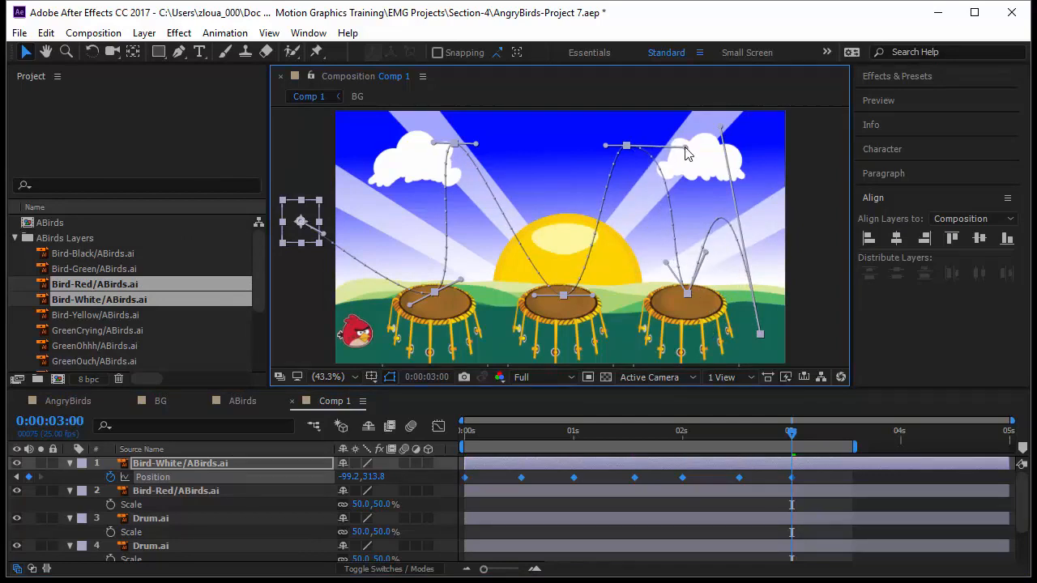
pyautogui.moveTo(605, 148); pyautogui.dragTo(573, 148)
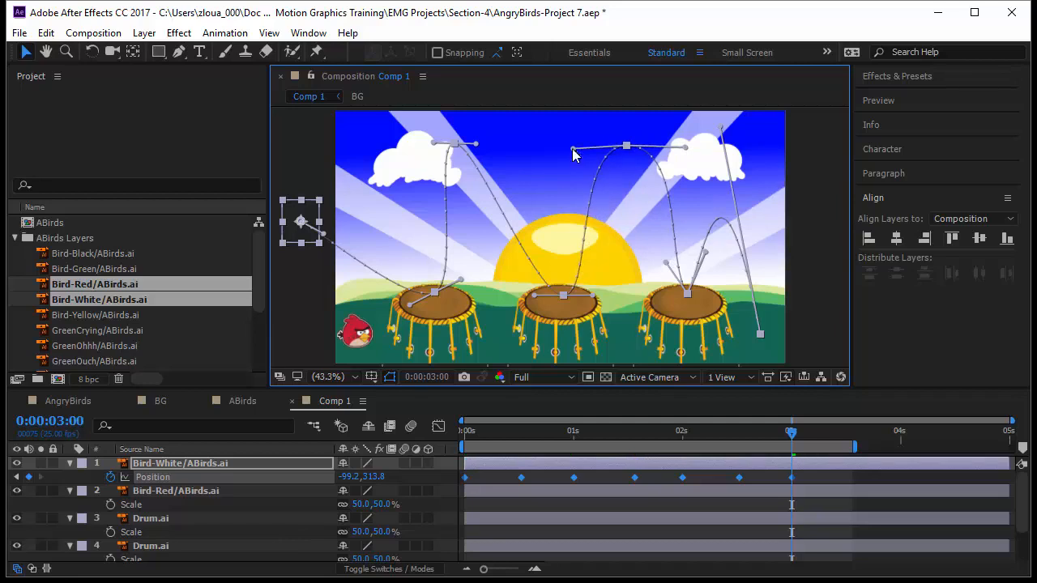
pyautogui.moveTo(591, 298); pyautogui.dragTo(603, 297)
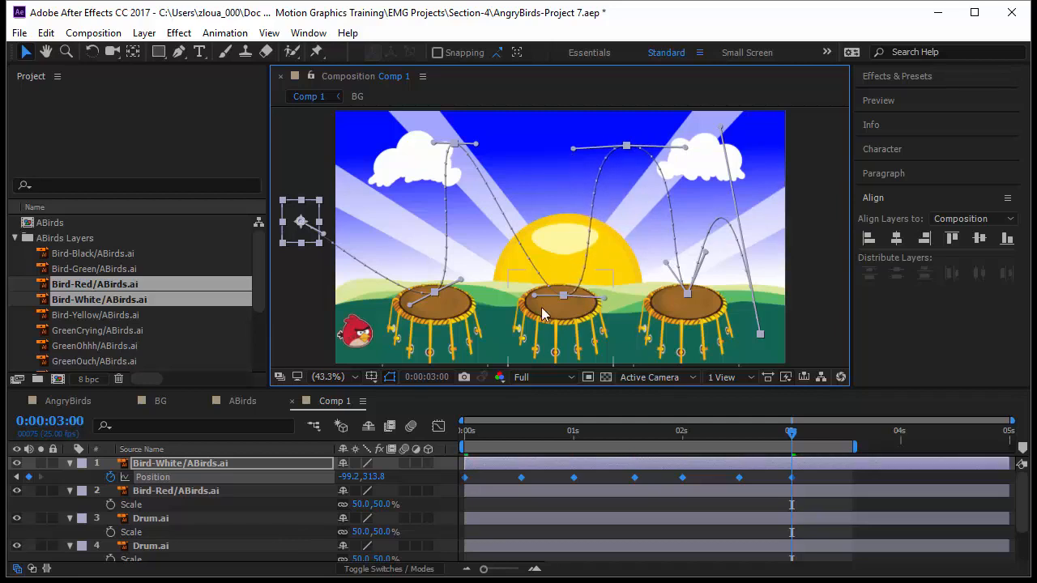
pyautogui.moveTo(534, 295); pyautogui.dragTo(512, 296)
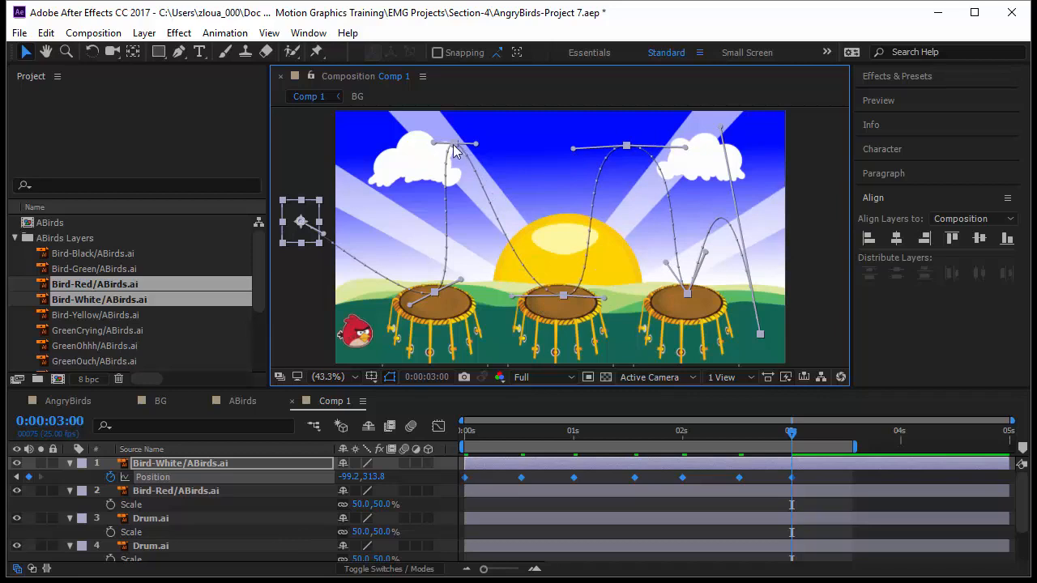
# - Shift Bird-White's 2:00 sky keyframe to about 433.8, 101.5, midway between the left and middle drums, and widen both its Bezier handles
pyautogui.click(420, 165)
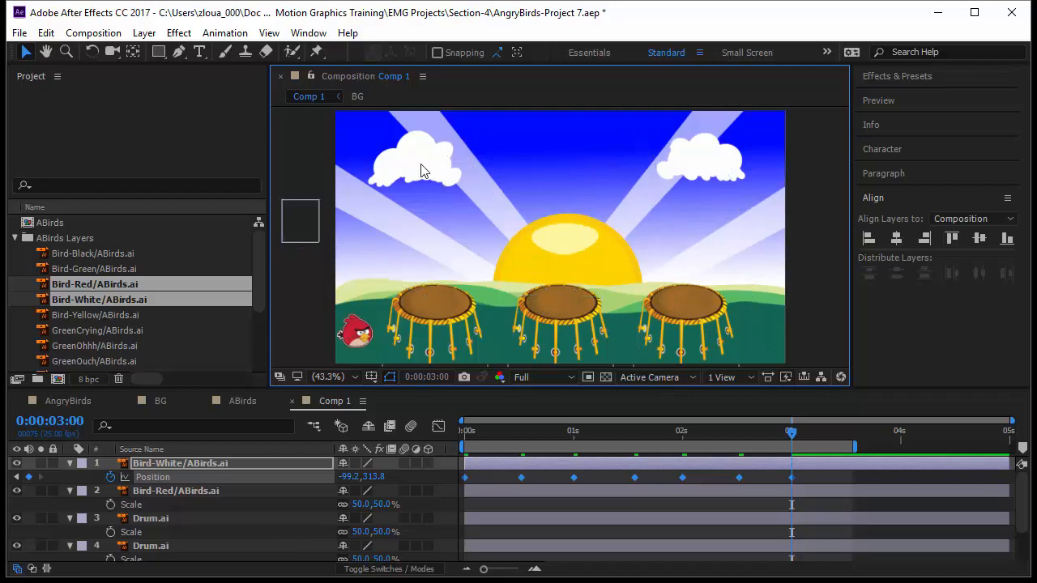
pyautogui.click(682, 478)
pyautogui.moveTo(458, 150); pyautogui.dragTo(547, 148)
pyautogui.moveTo(468, 149); pyautogui.dragTo(432, 149)
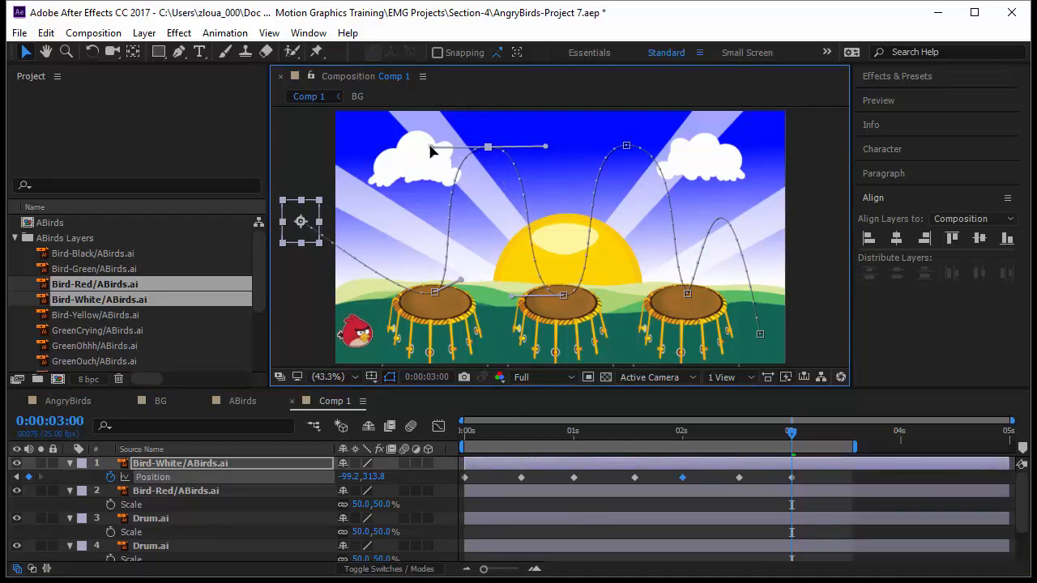
pyautogui.click(564, 297)
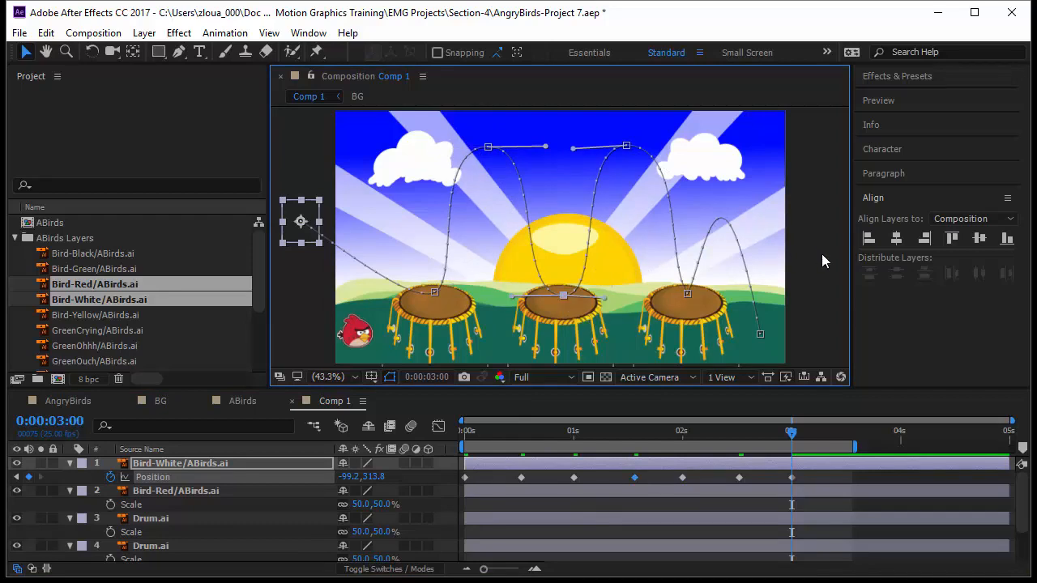
pyautogui.click(811, 271)
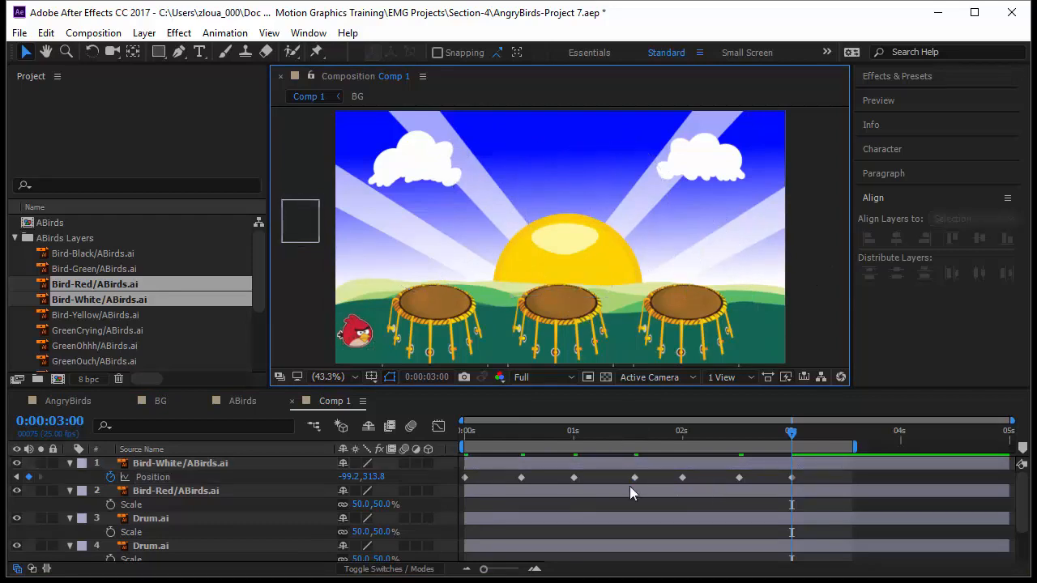
pyautogui.click(256, 478)
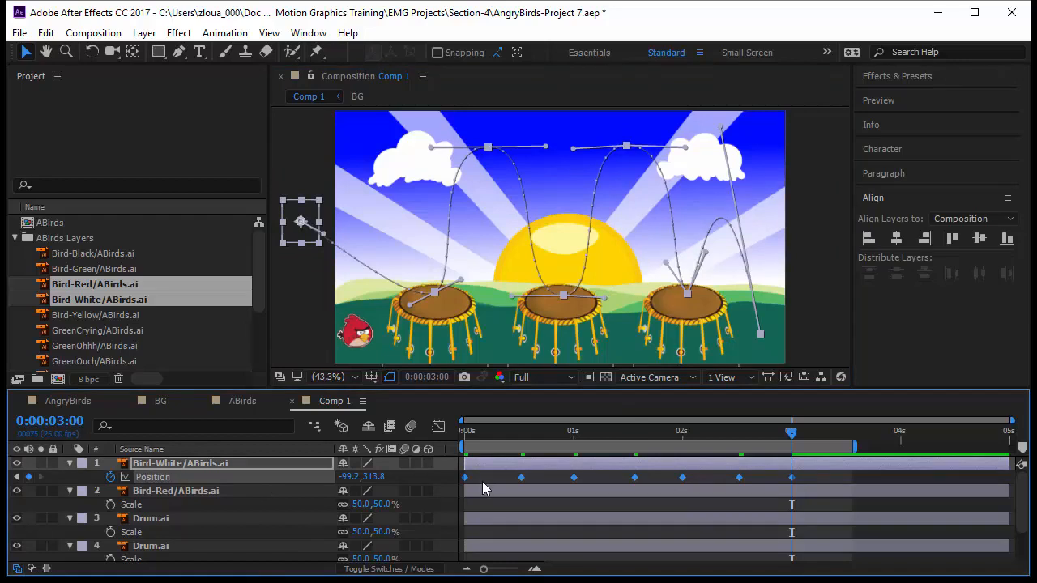
# - Apply Easy Ease to Bird-White's sky Position keyframe at 1:00
pyautogui.click(688, 292)
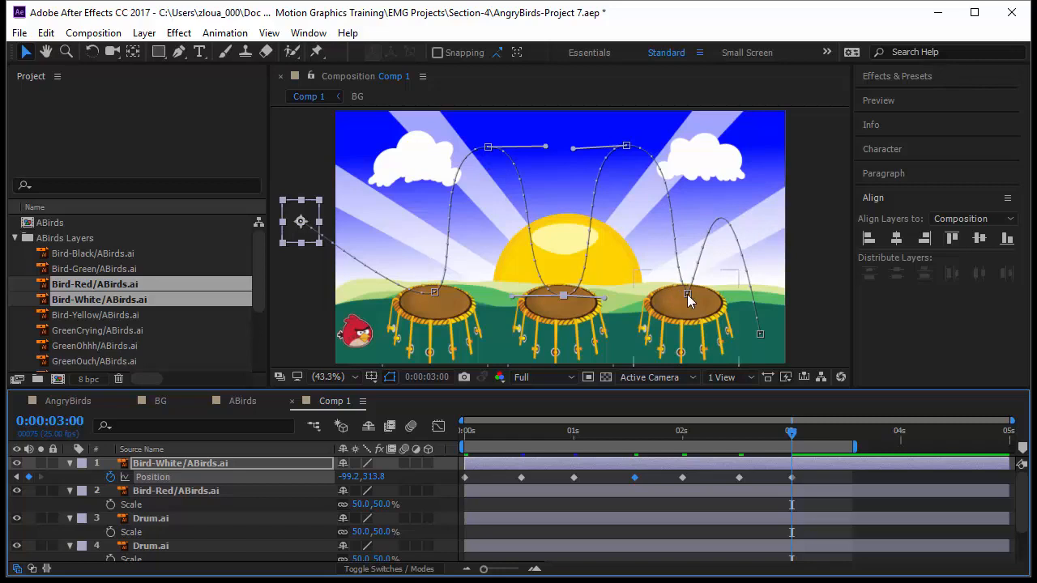
pyautogui.click(627, 146)
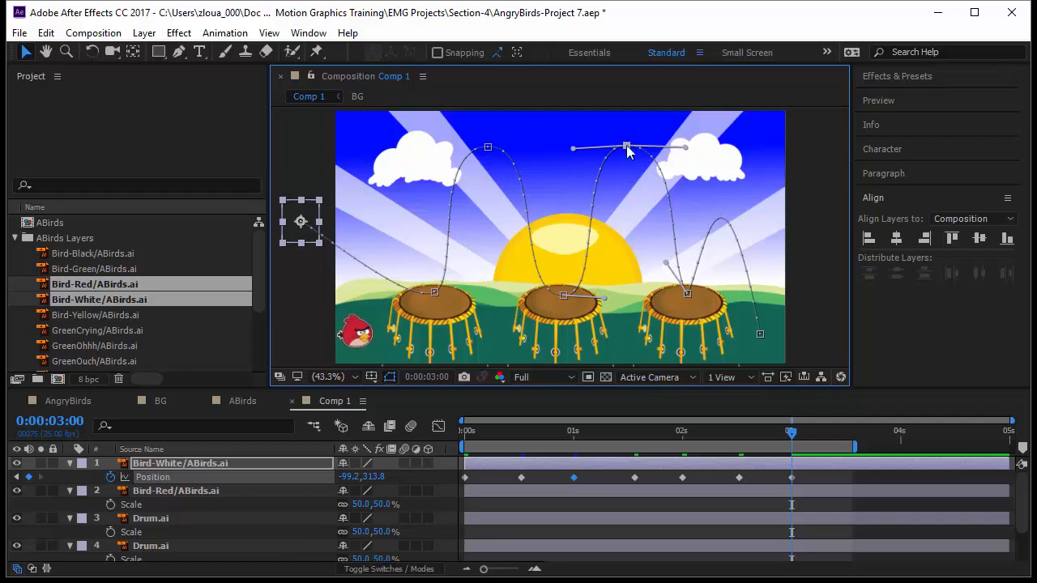
pyautogui.rightClick(574, 478)
pyautogui.moveTo(620, 475)
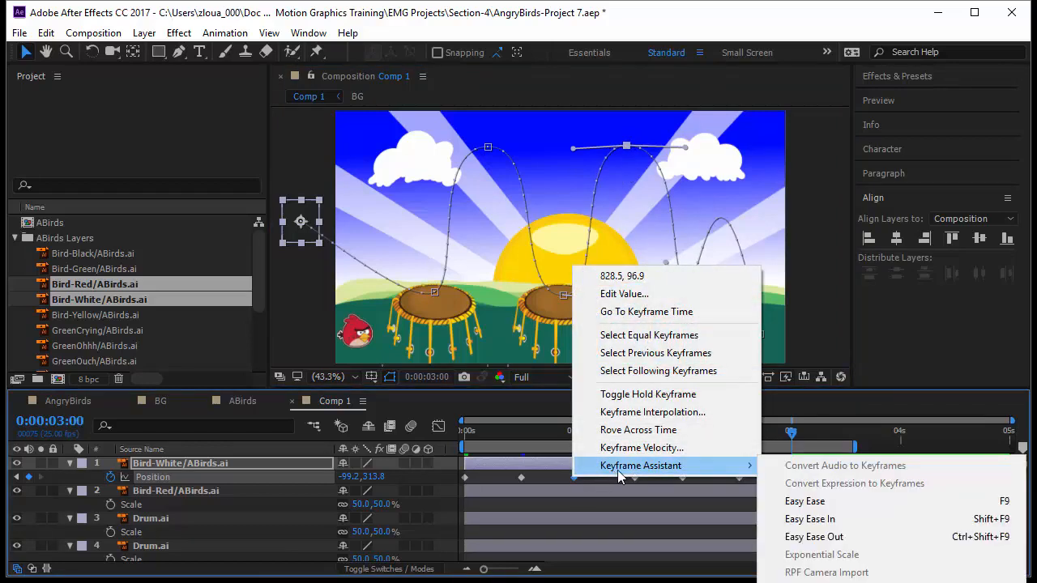
pyautogui.click(864, 503)
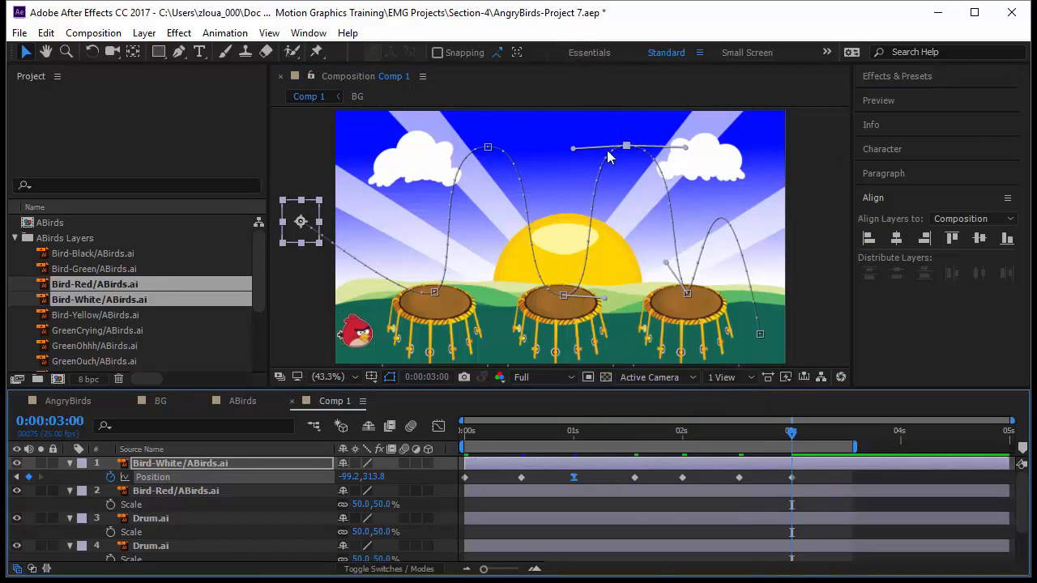
# - Apply Easy Ease to Bird-White's sky Position keyframe at 2:00 and preview the bounce from the start
pyautogui.click(489, 148)
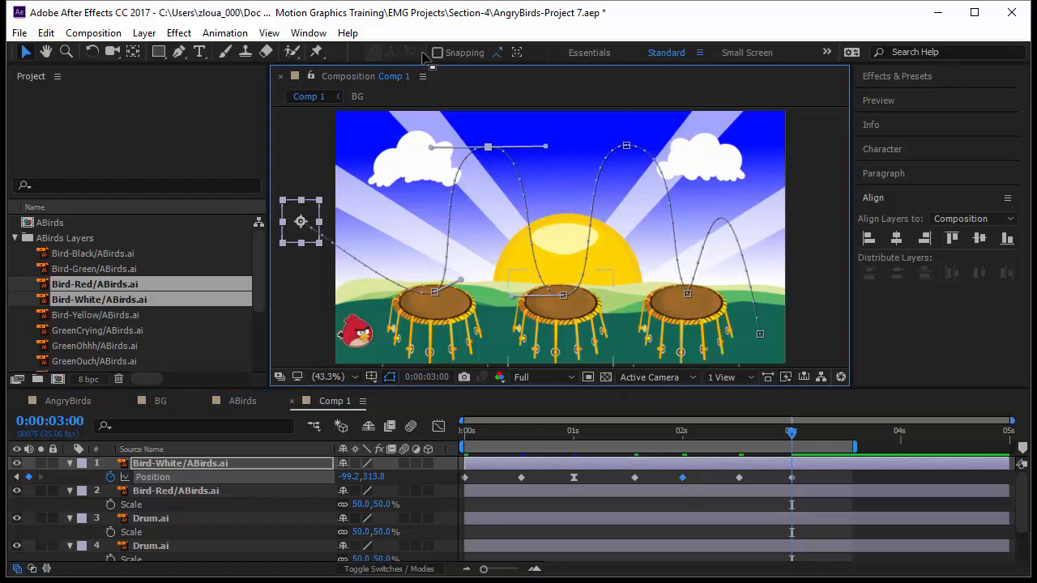
pyautogui.rightClick(489, 149)
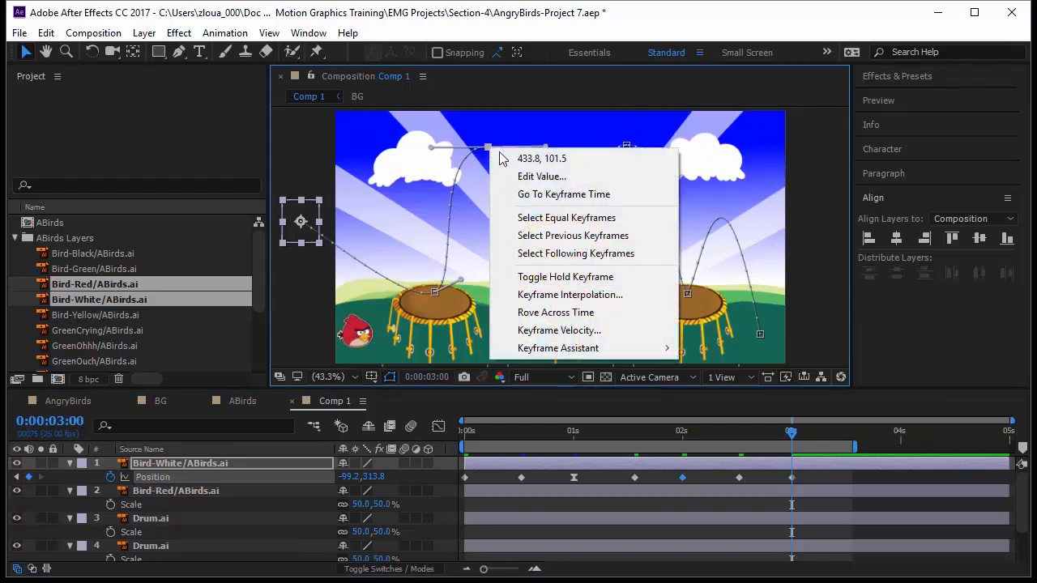
pyautogui.moveTo(598, 349)
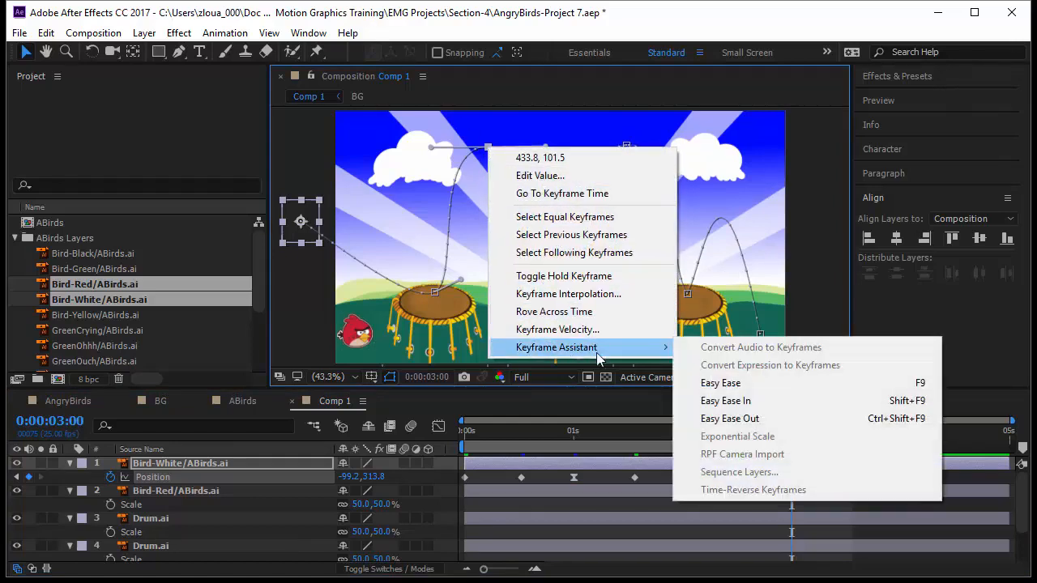
pyautogui.click(771, 384)
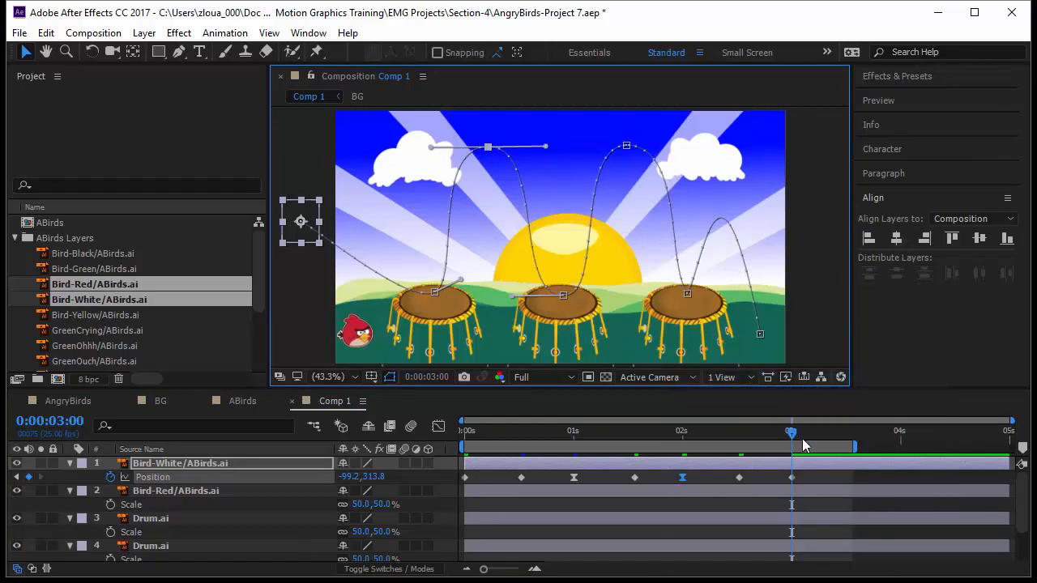
pyautogui.press('Home')
pyautogui.press('space')
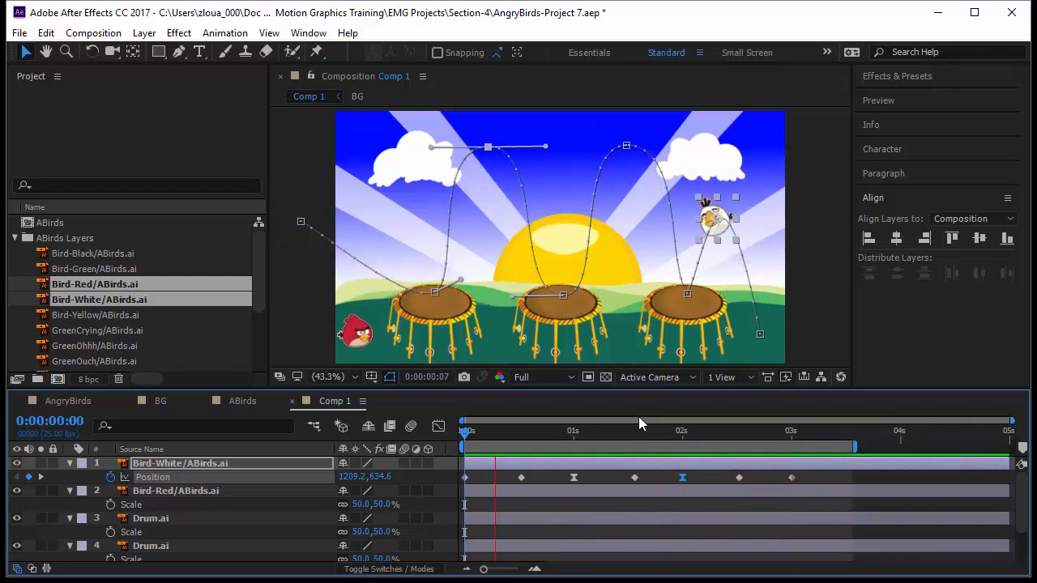
# - Try to apply Easy Ease to Bird-White's Position keyframe on the middle drum
pyautogui.click(574, 479)
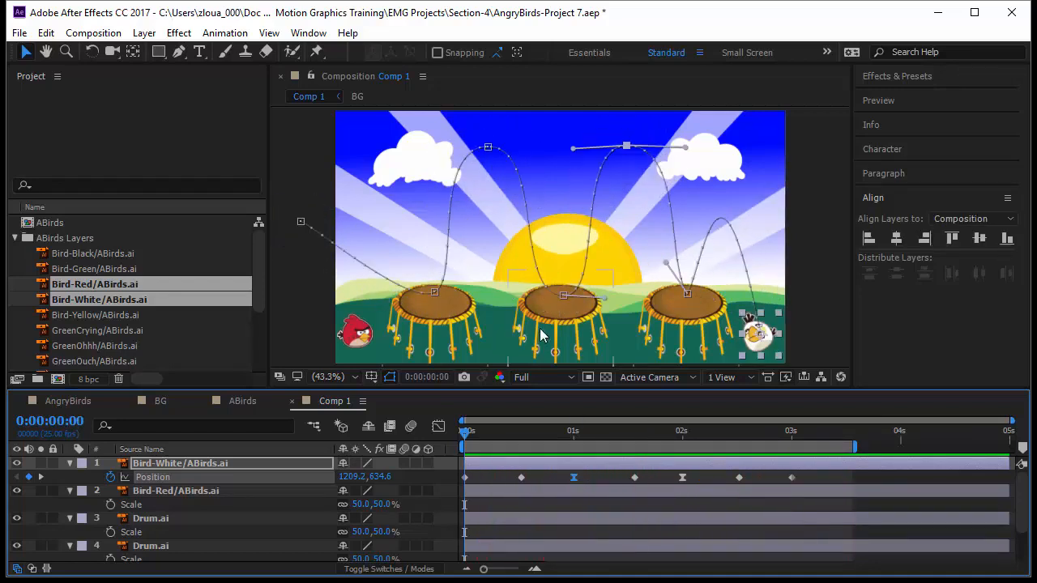
pyautogui.rightClick(564, 293)
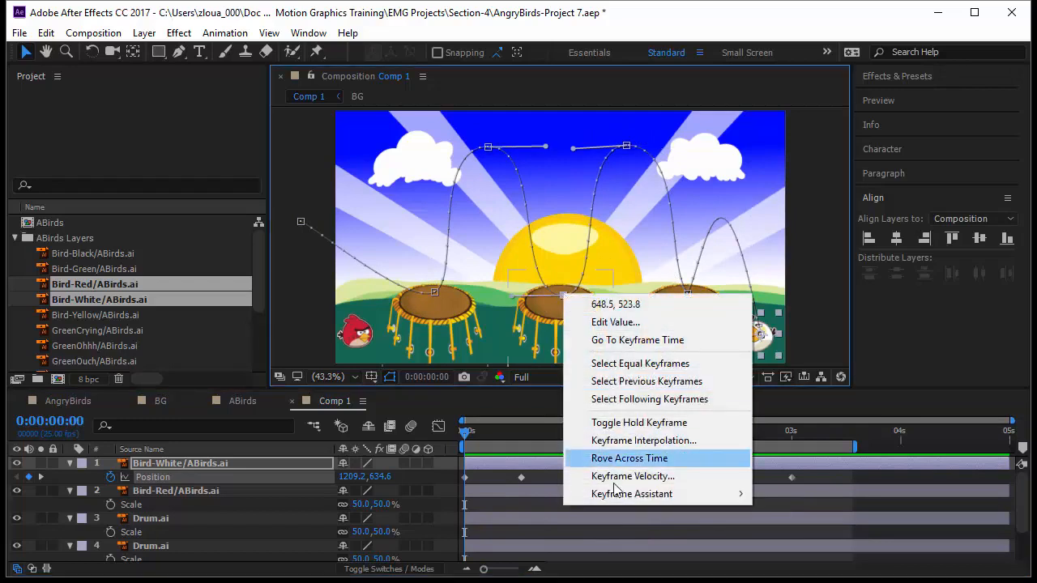
pyautogui.moveTo(617, 496)
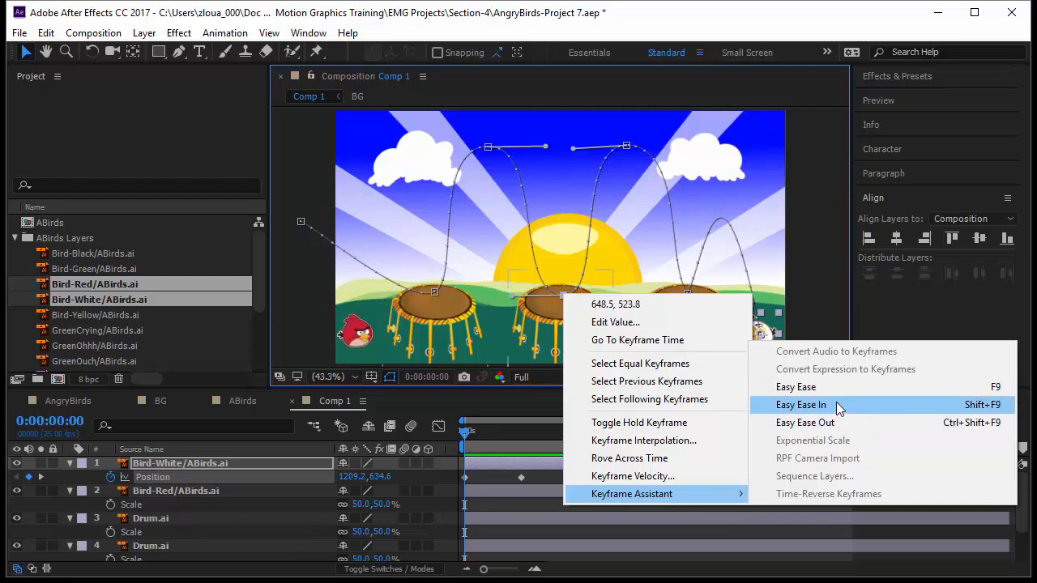
pyautogui.click(830, 391)
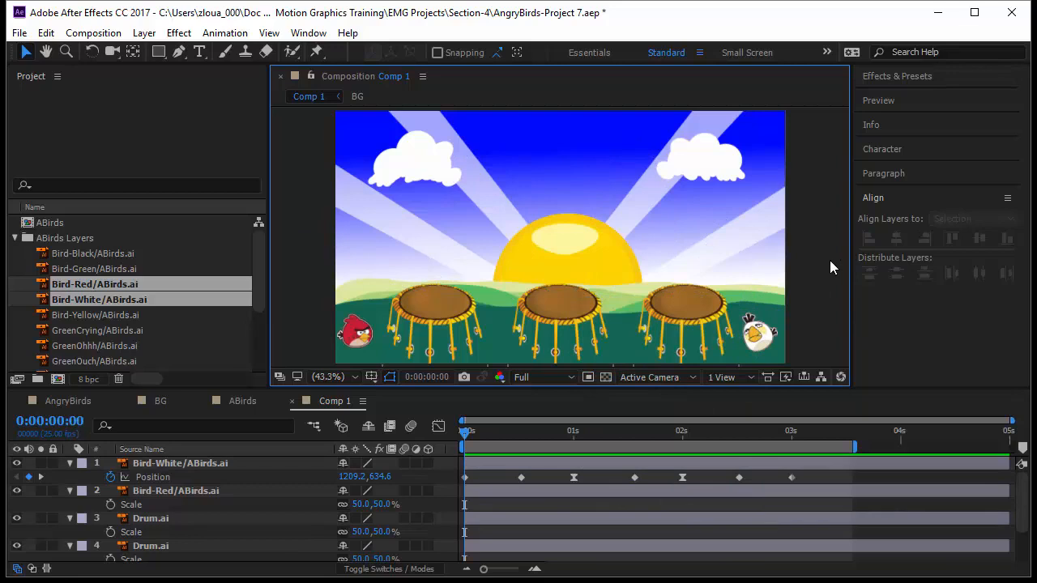
# - Select the red bird beside the leftmost drum
pyautogui.click(357, 333)
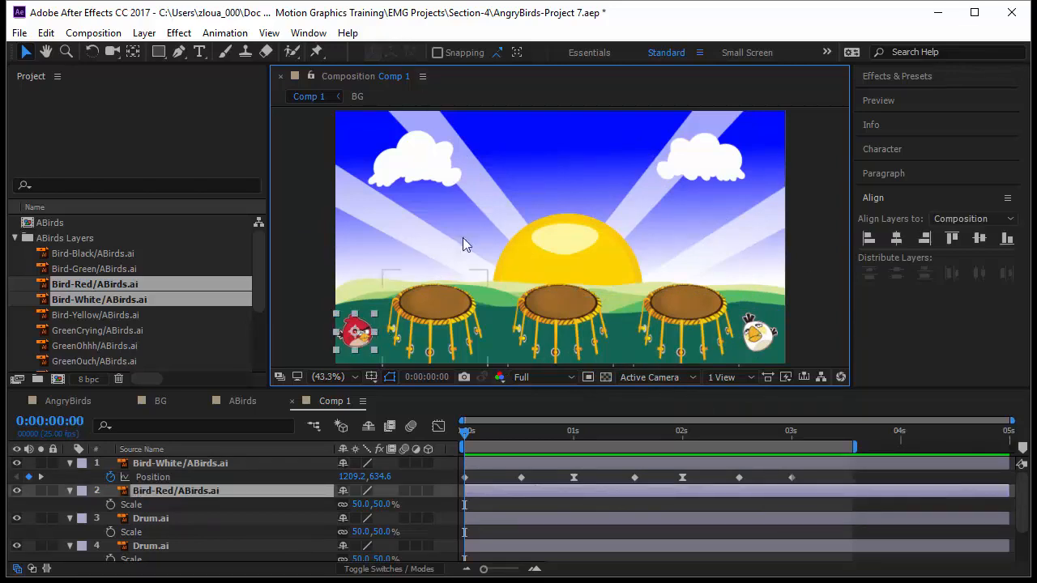